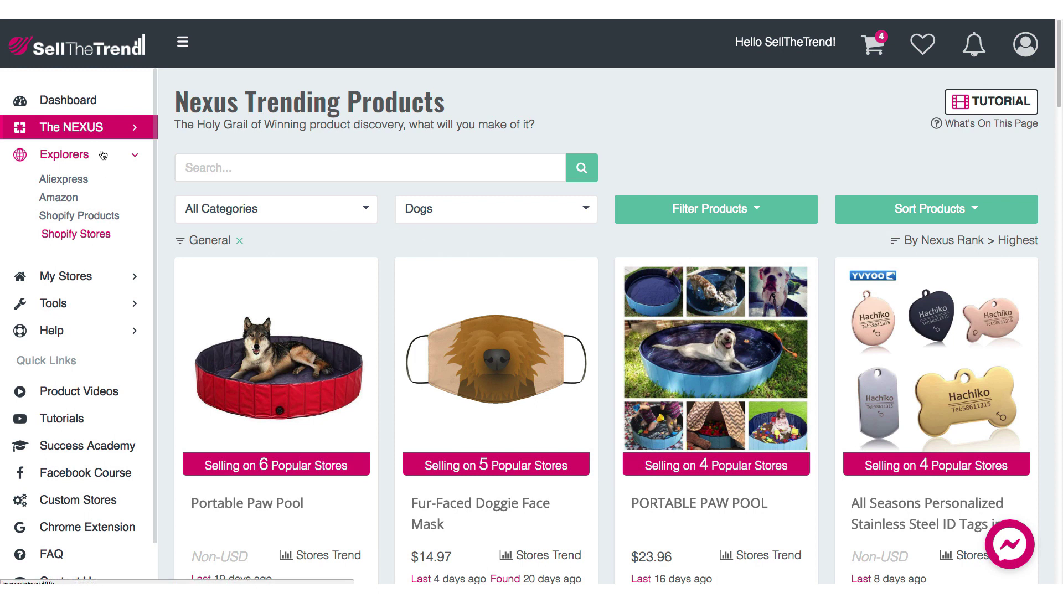
# Browse the Dogs-niche trending products, such as Portable Paw Pool, and expand the Nexus section.
pyautogui.scroll(-5, 475, 261)
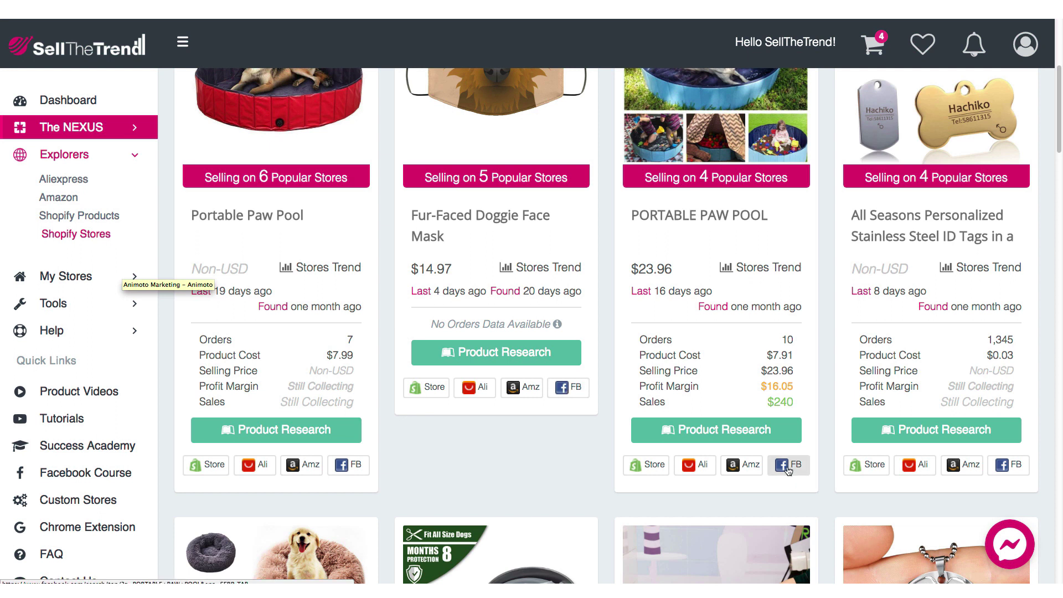
pyautogui.scroll(4, 789, 470)
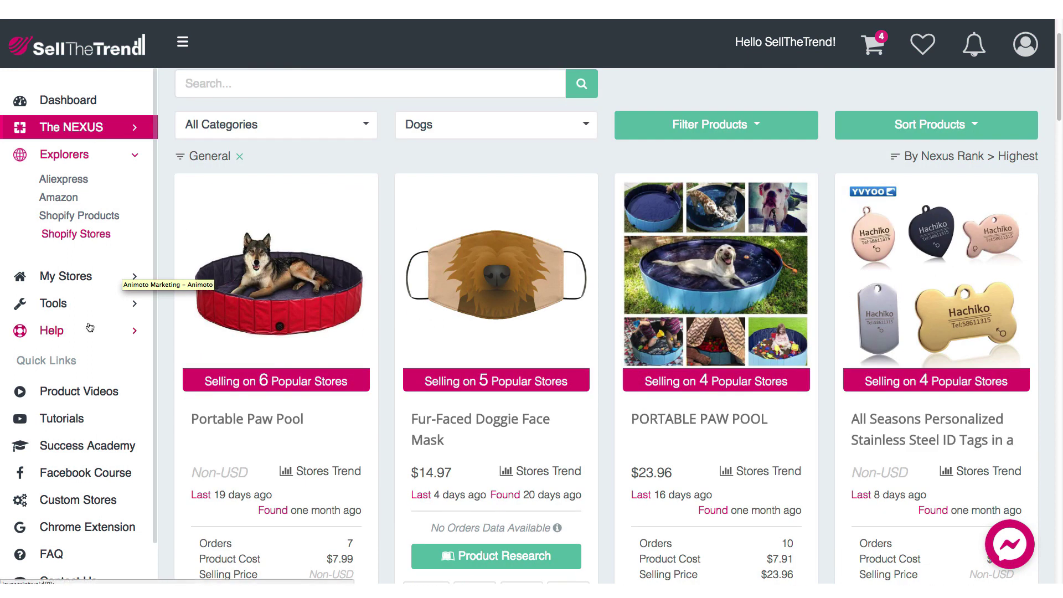
pyautogui.click(136, 129)
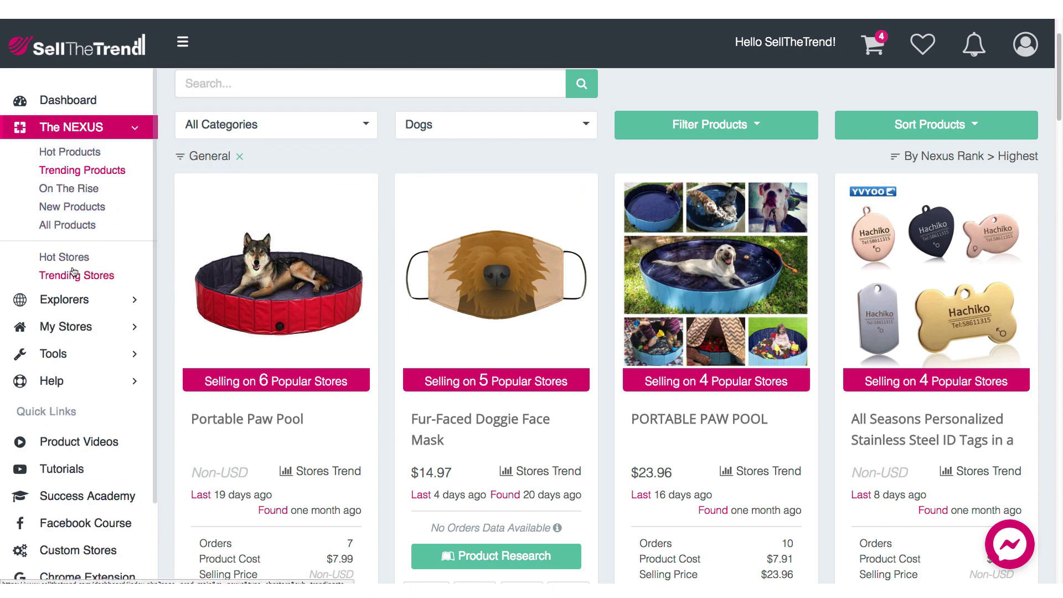
# Scroll down the Dogs product grid to Round Dog Bed and search Facebook for it.
pyautogui.moveTo(625, 215)
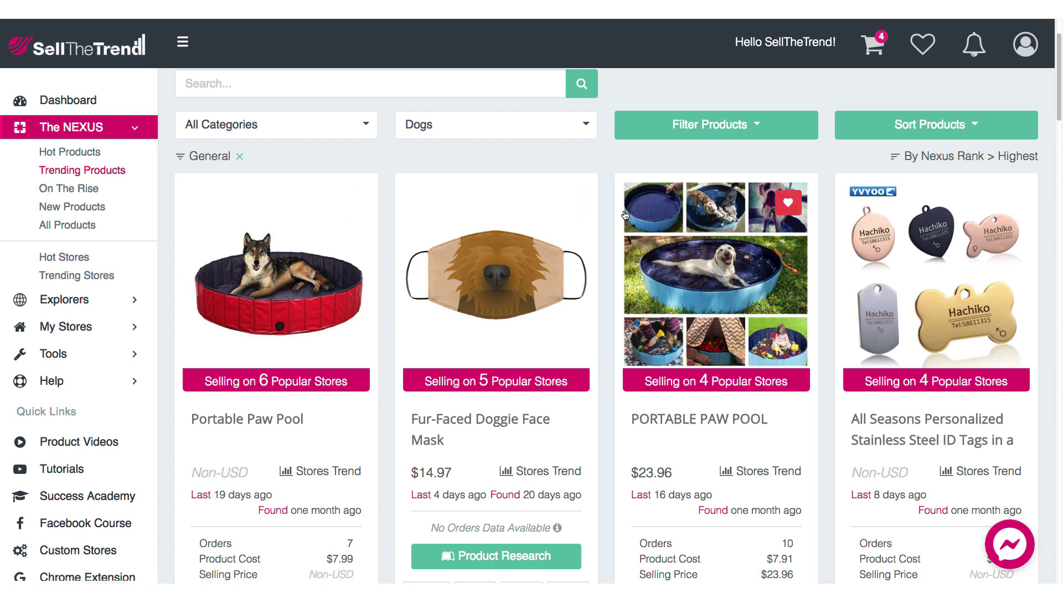
pyautogui.moveTo(451, 128)
pyautogui.scroll(-3, 733, 268)
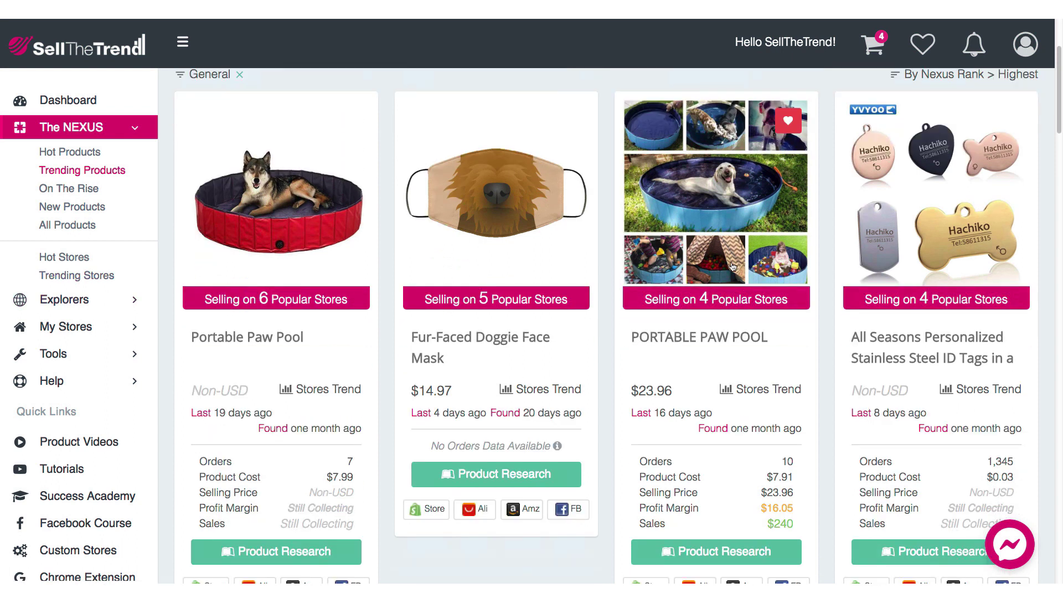
pyautogui.scroll(-12, 733, 267)
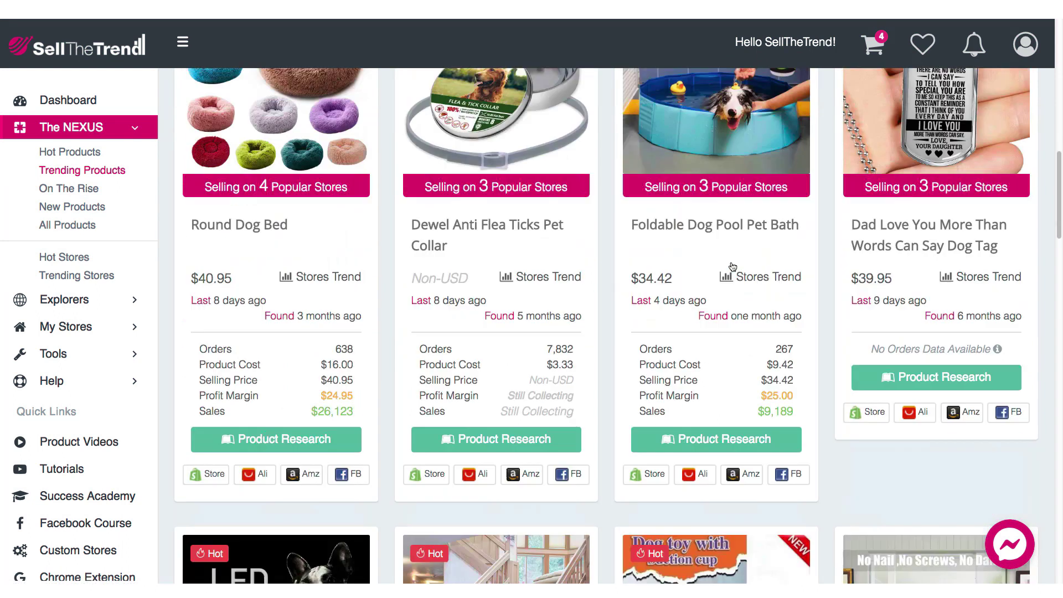
pyautogui.scroll(7, 733, 267)
pyautogui.scroll(-5, 732, 268)
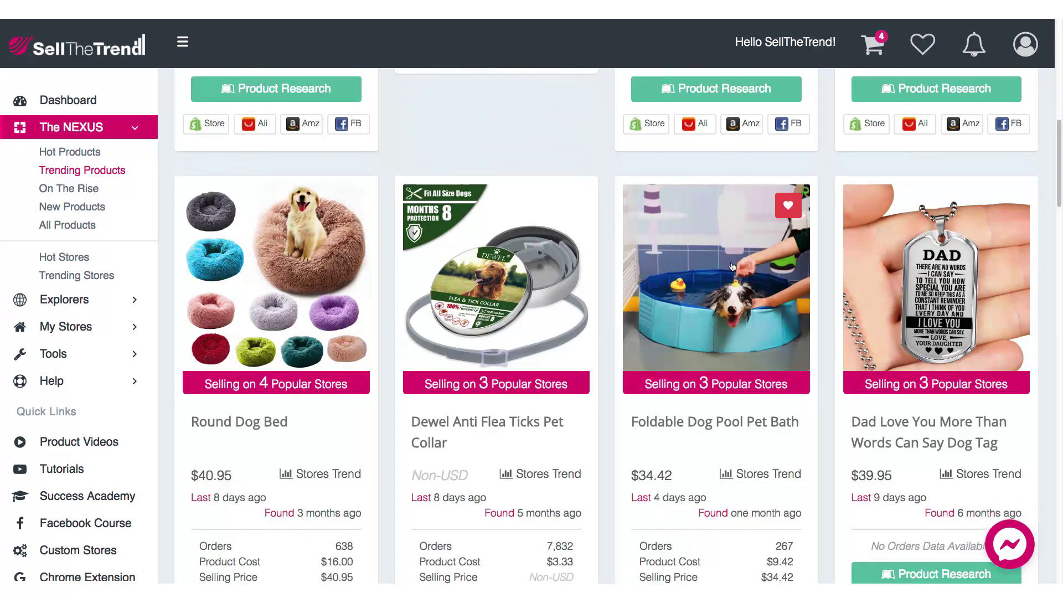
pyautogui.scroll(-2, 733, 267)
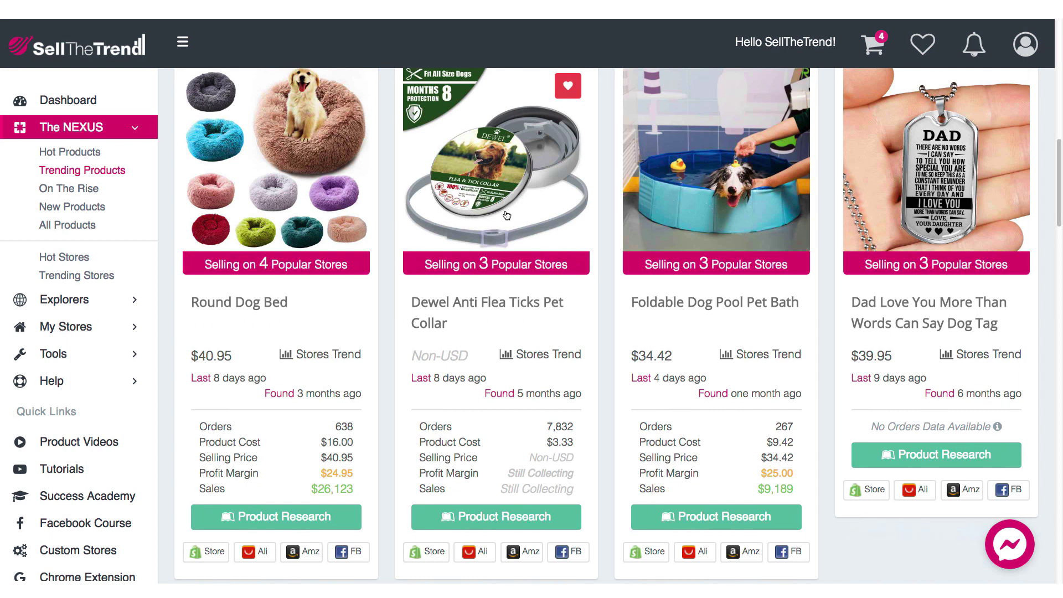
pyautogui.scroll(-2, 506, 215)
pyautogui.scroll(2, 507, 215)
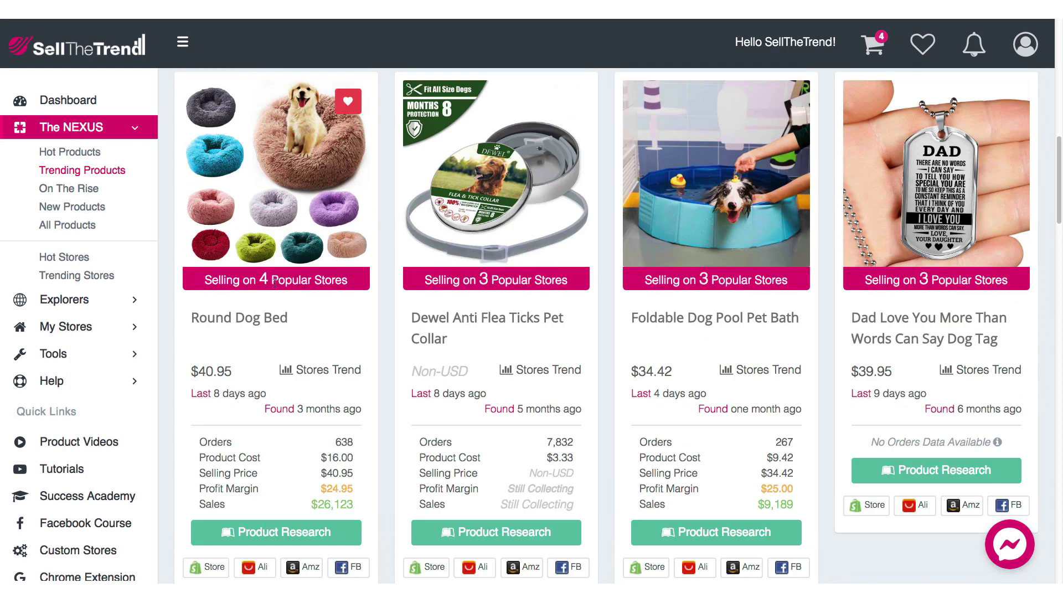
pyautogui.scroll(-1, 281, 312)
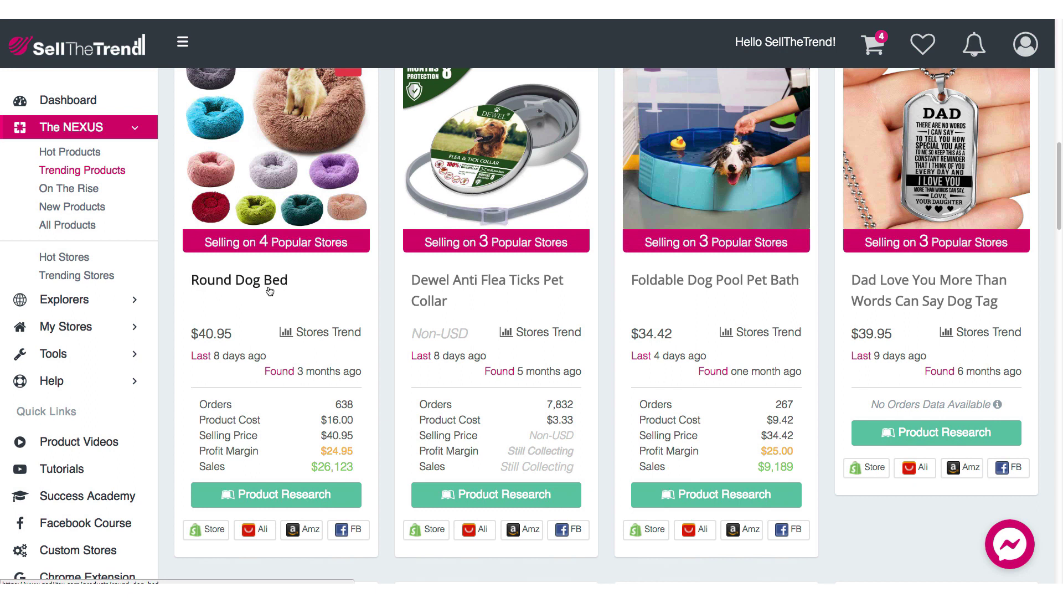
pyautogui.click(345, 531)
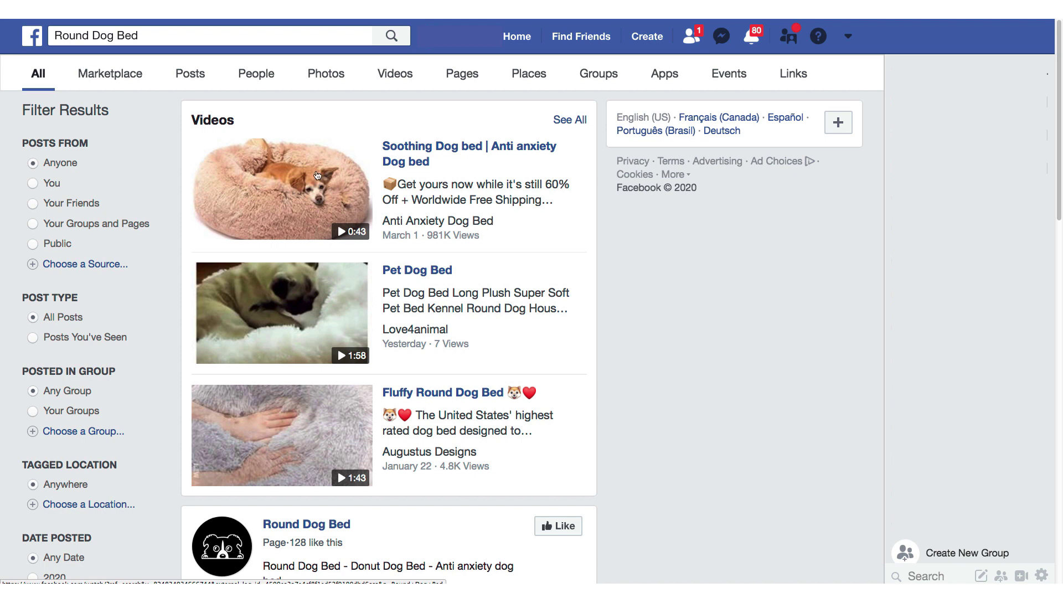
pyautogui.scroll(-6, 381, 272)
pyautogui.scroll(6, 380, 268)
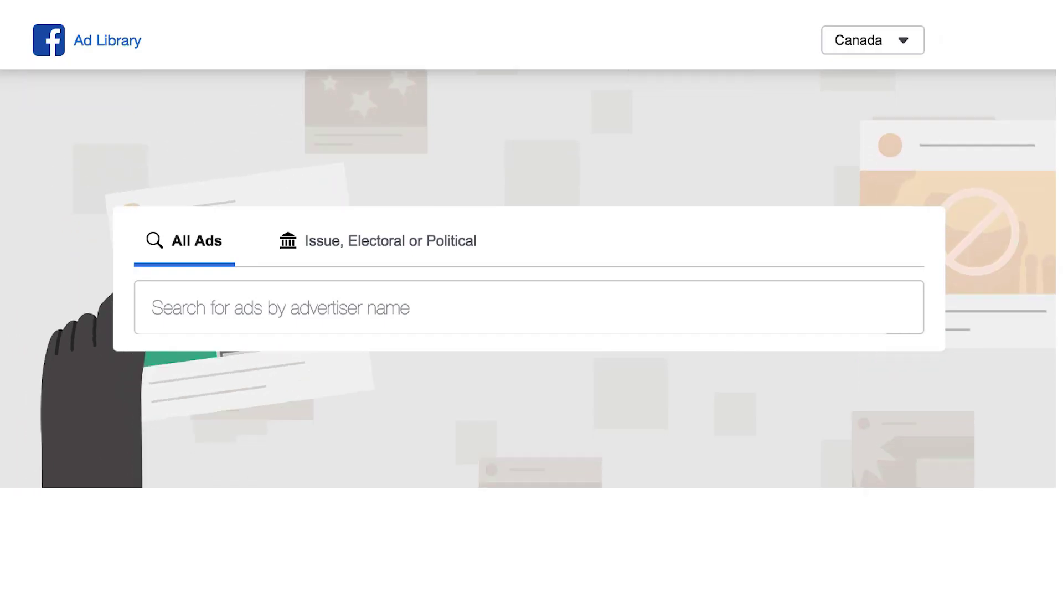
# Switch the Ad Library country from Canada to All and search advertisers for 'anti anxiety dog bed'.
pyautogui.click(879, 42)
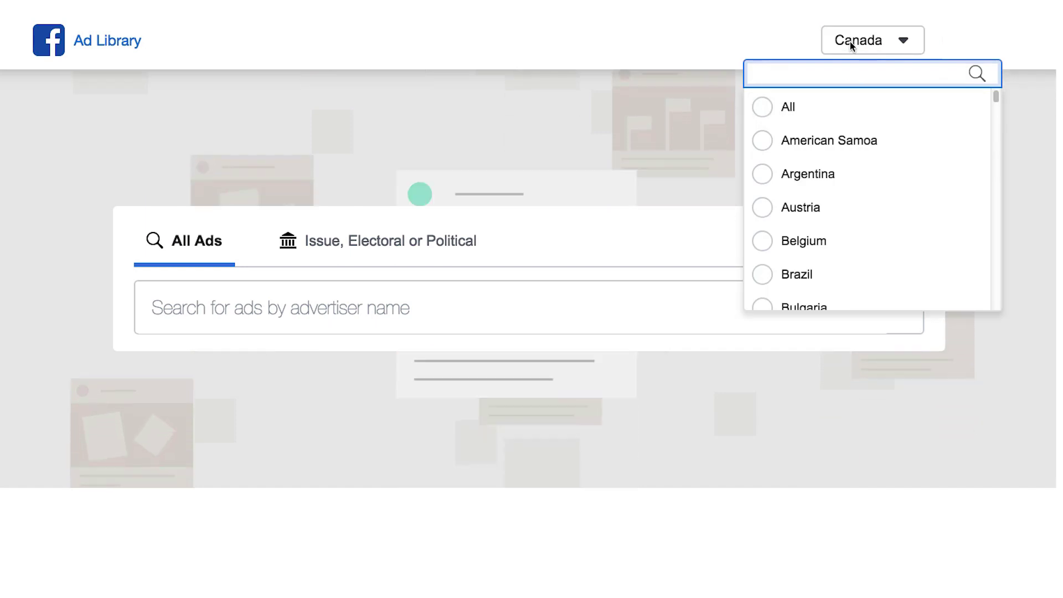
pyautogui.click(768, 111)
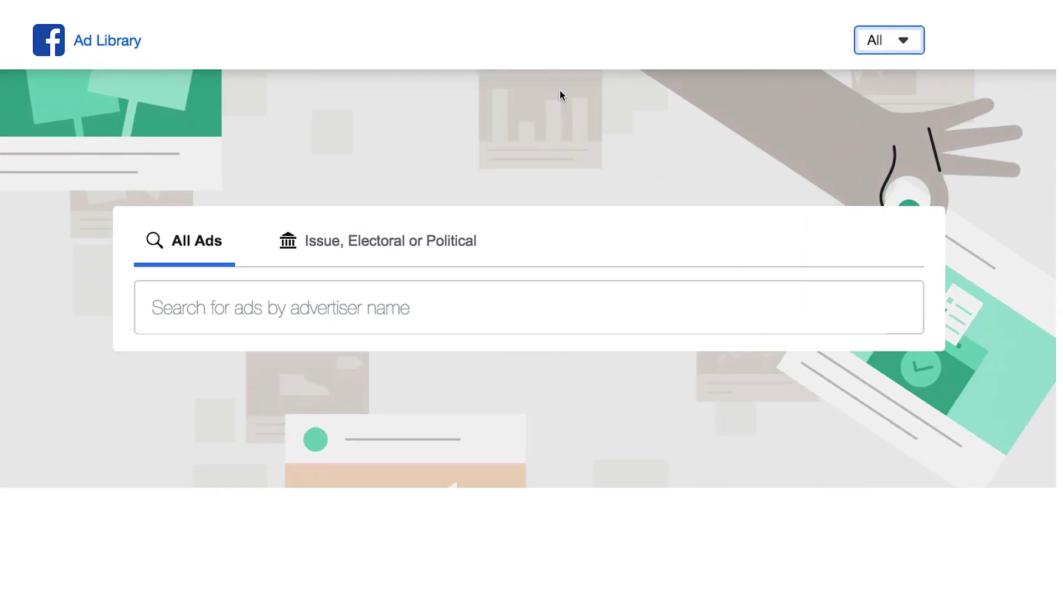
pyautogui.click(190, 308)
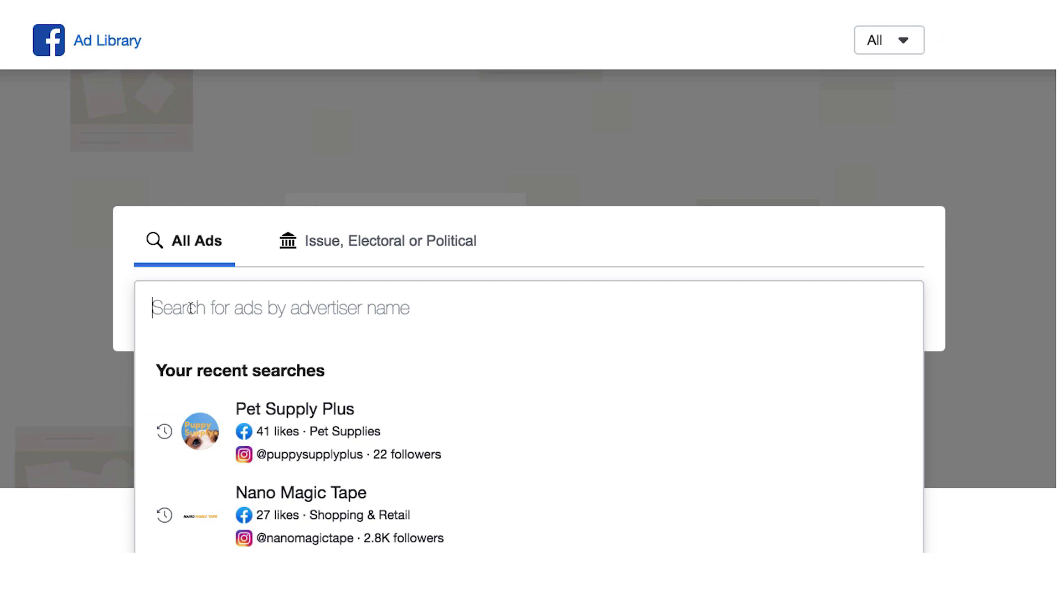
pyautogui.write('anti anxiet')
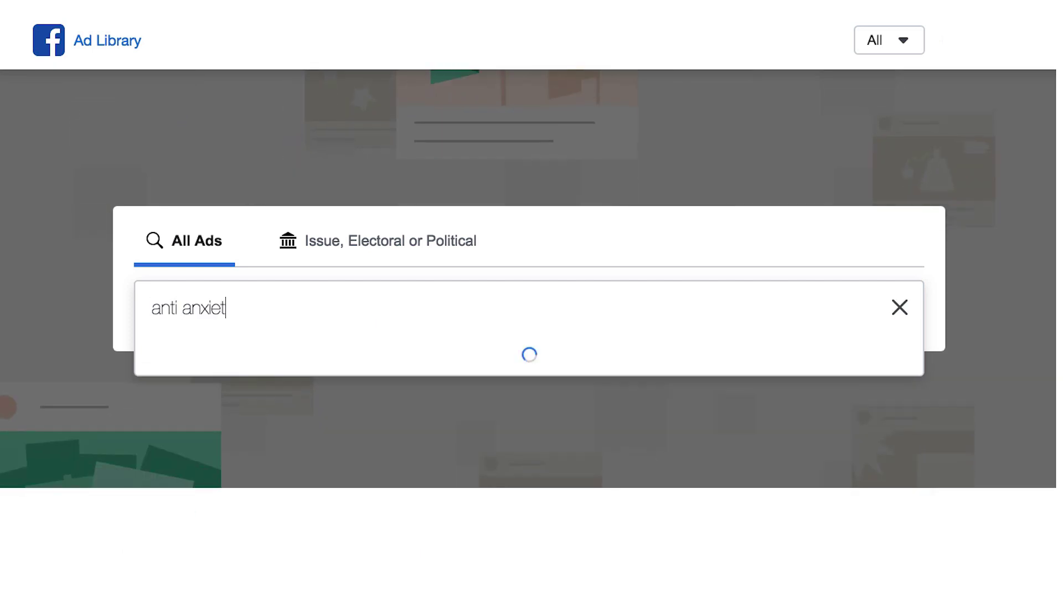
pyautogui.write('y dog bd')
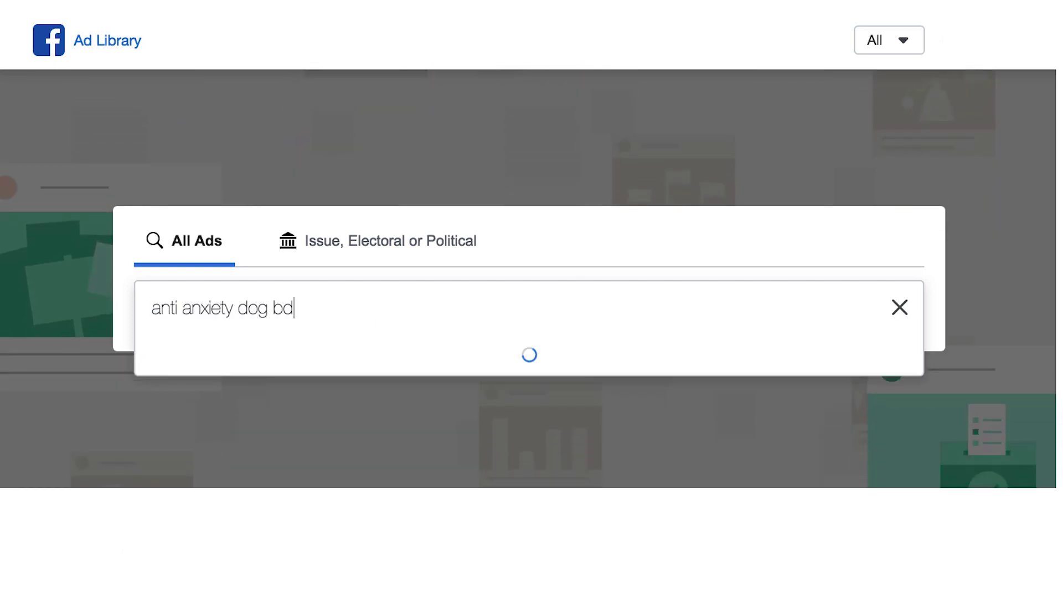
pyautogui.press('BackSpace')
# Open the Anti Anxiety Dog Bed page's ads from the search suggestions and skim them.
pyautogui.write('ed')
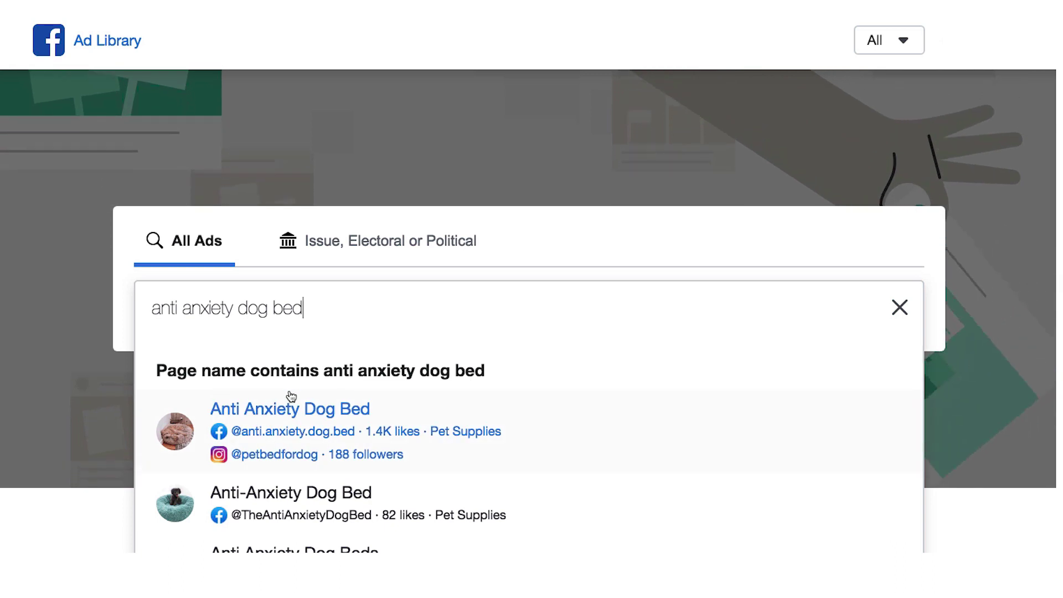
pyautogui.click(292, 398)
pyautogui.scroll(-7, 294, 387)
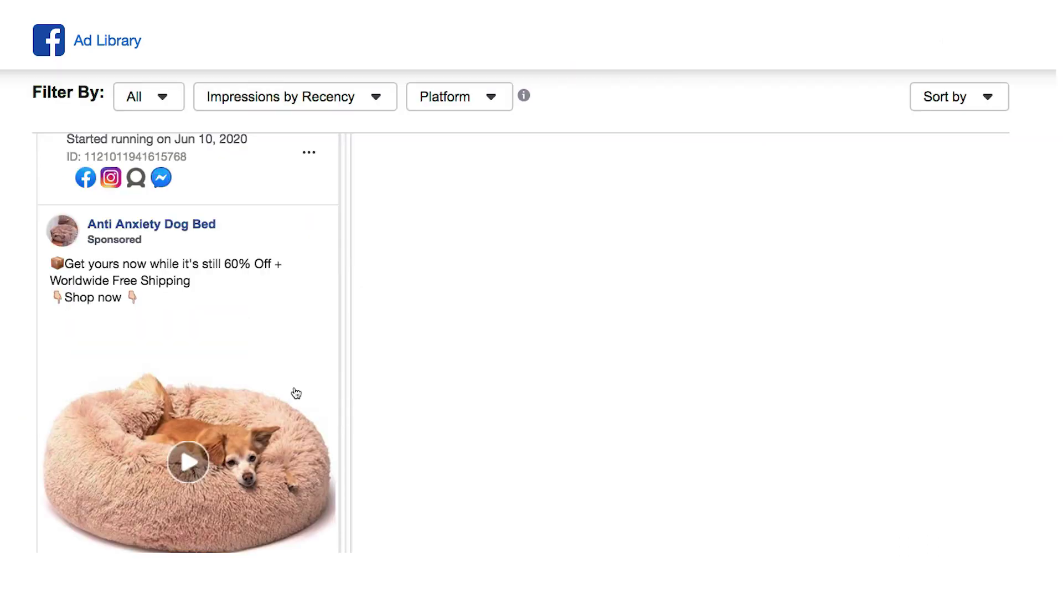
pyautogui.scroll(2, 295, 393)
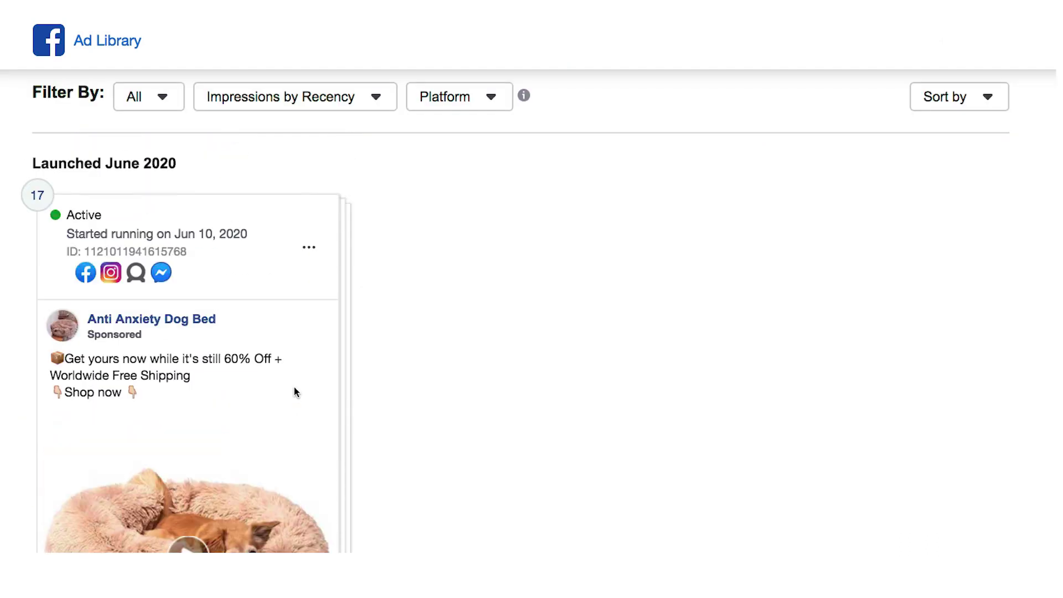
pyautogui.scroll(-4, 295, 391)
pyautogui.scroll(-7, 298, 387)
pyautogui.scroll(5, 299, 382)
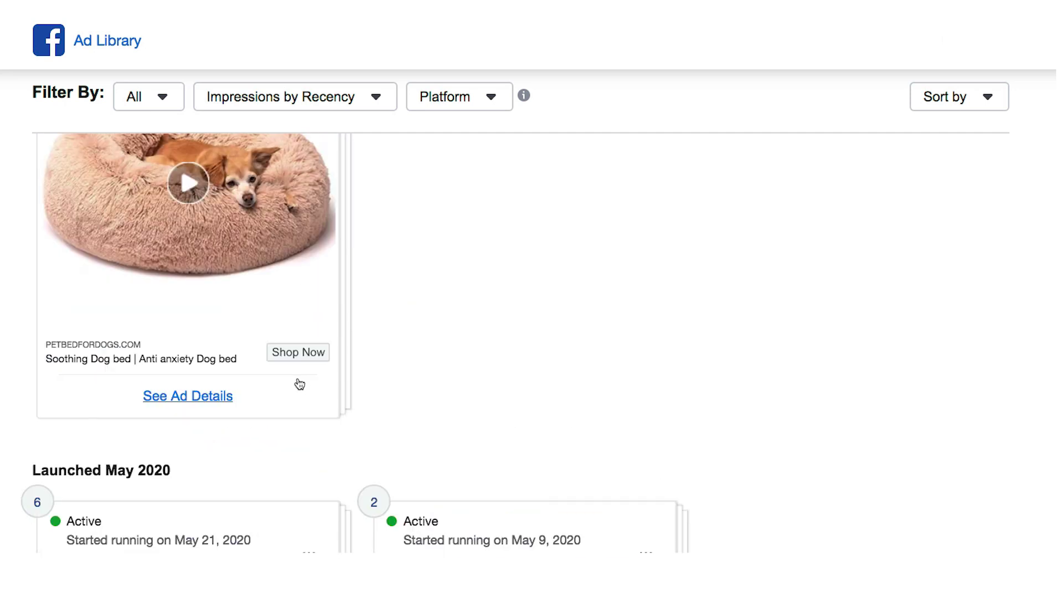
pyautogui.scroll(1, 299, 384)
pyautogui.scroll(1, 234, 221)
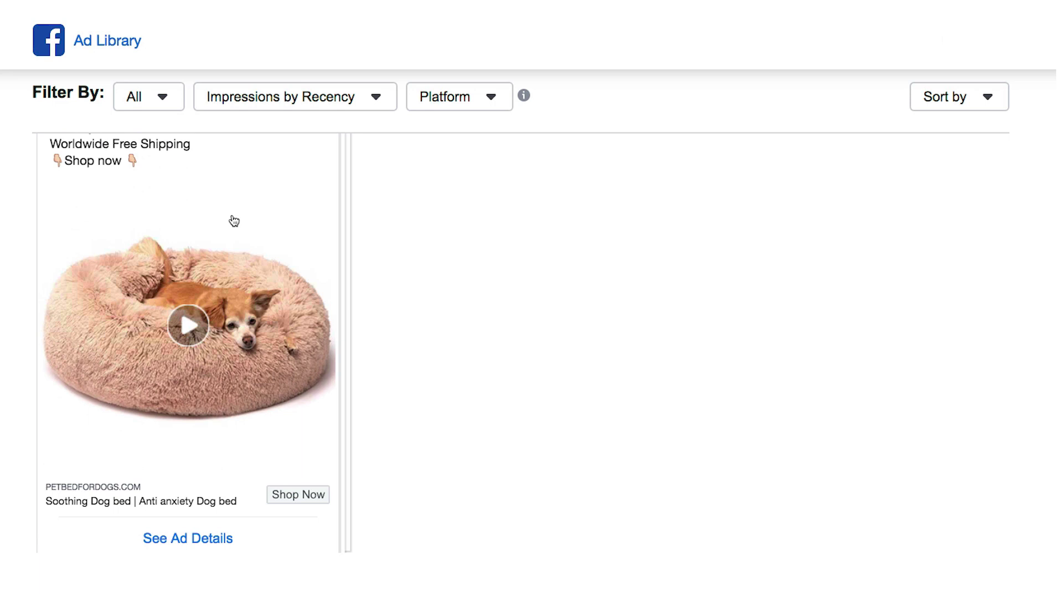
# Review its active petbedfordogs.com ads and highlight the Jun 10, 2020 start date.
pyautogui.scroll(-8, 233, 221)
pyautogui.scroll(-8, 231, 219)
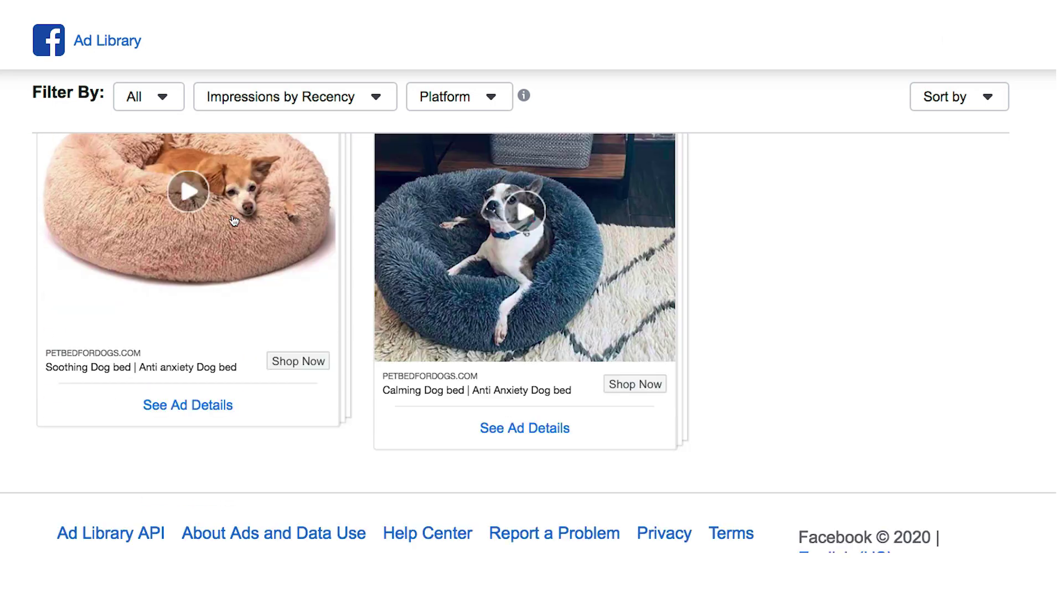
pyautogui.scroll(4, 233, 218)
pyautogui.scroll(1, 297, 242)
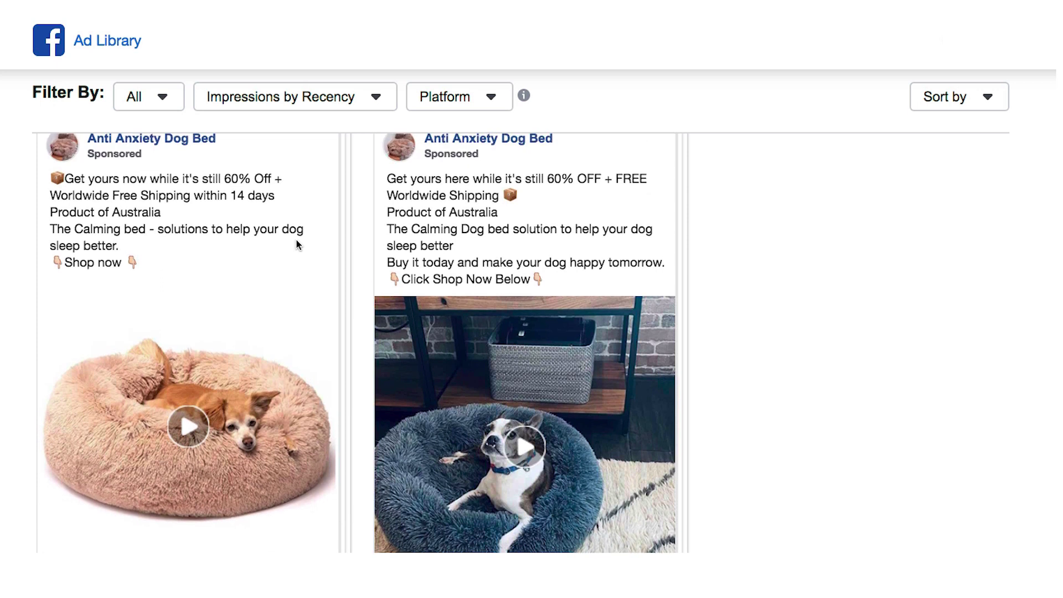
pyautogui.scroll(7, 297, 244)
pyautogui.scroll(-11, 297, 243)
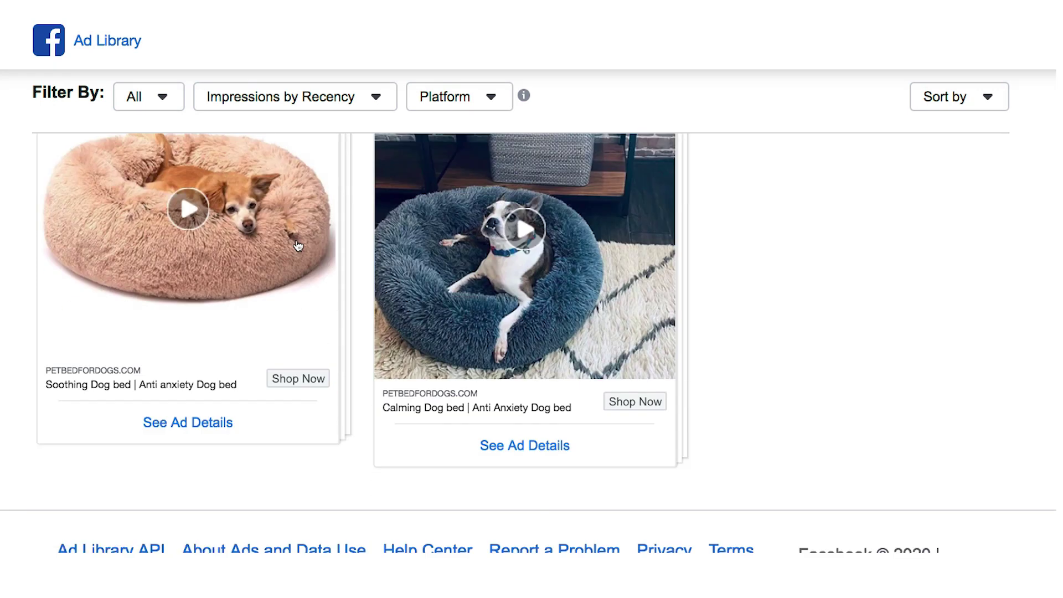
pyautogui.scroll(1, 235, 209)
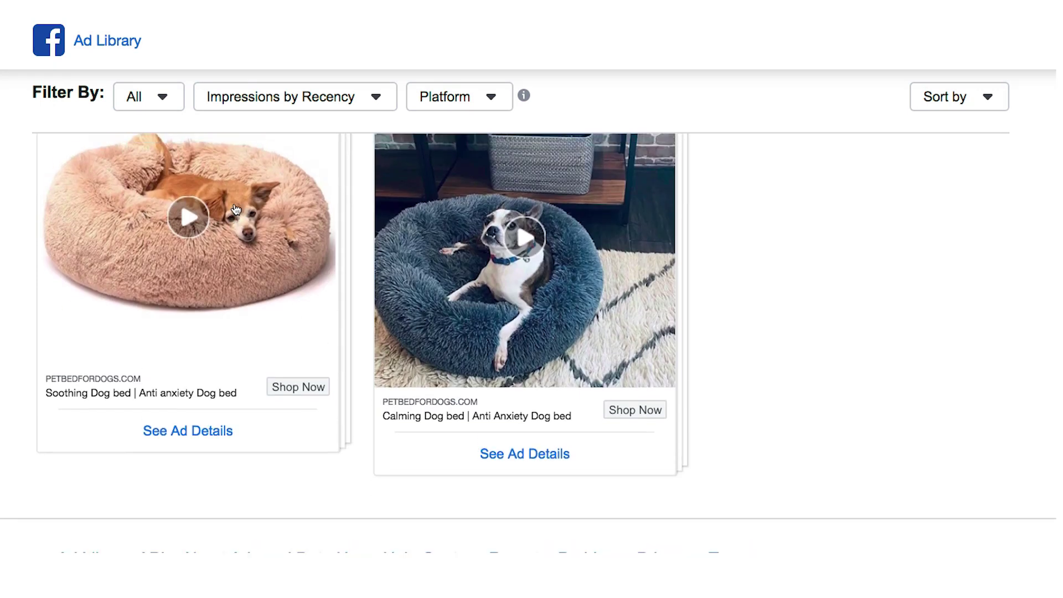
pyautogui.scroll(5, 236, 209)
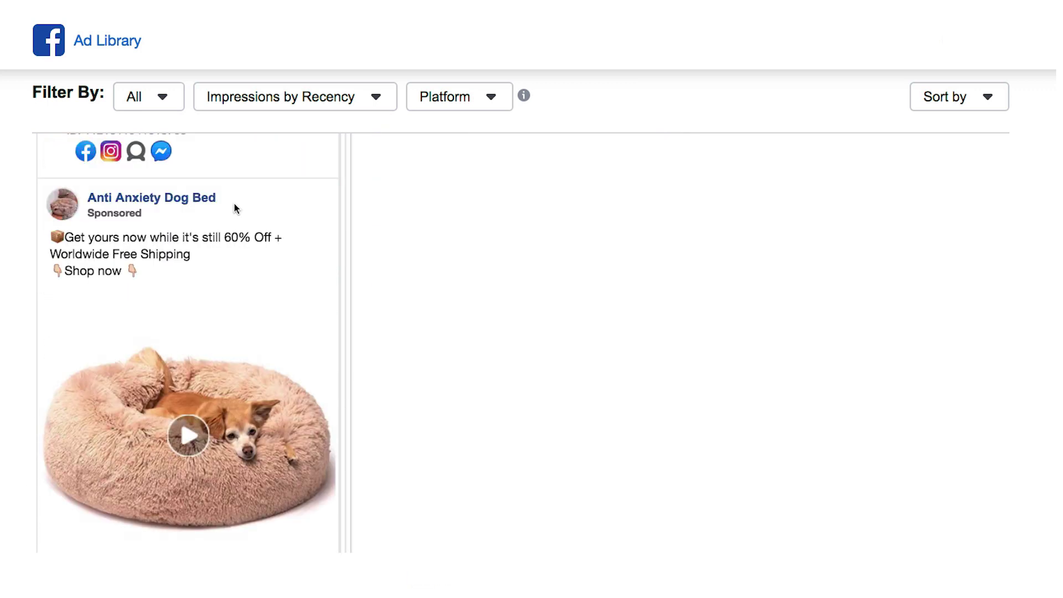
pyautogui.scroll(1, 199, 194)
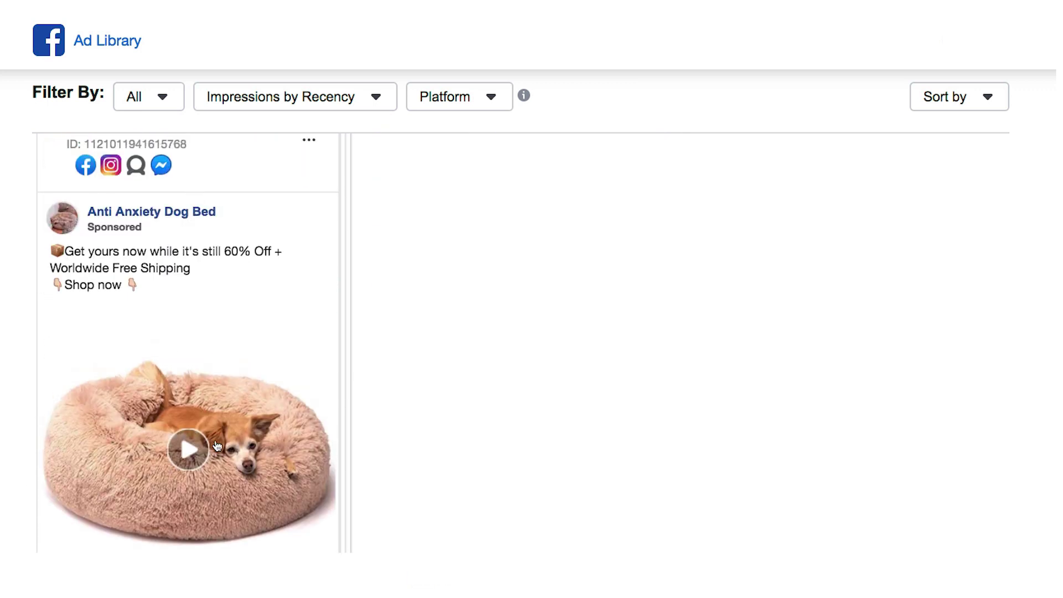
pyautogui.scroll(-4, 188, 447)
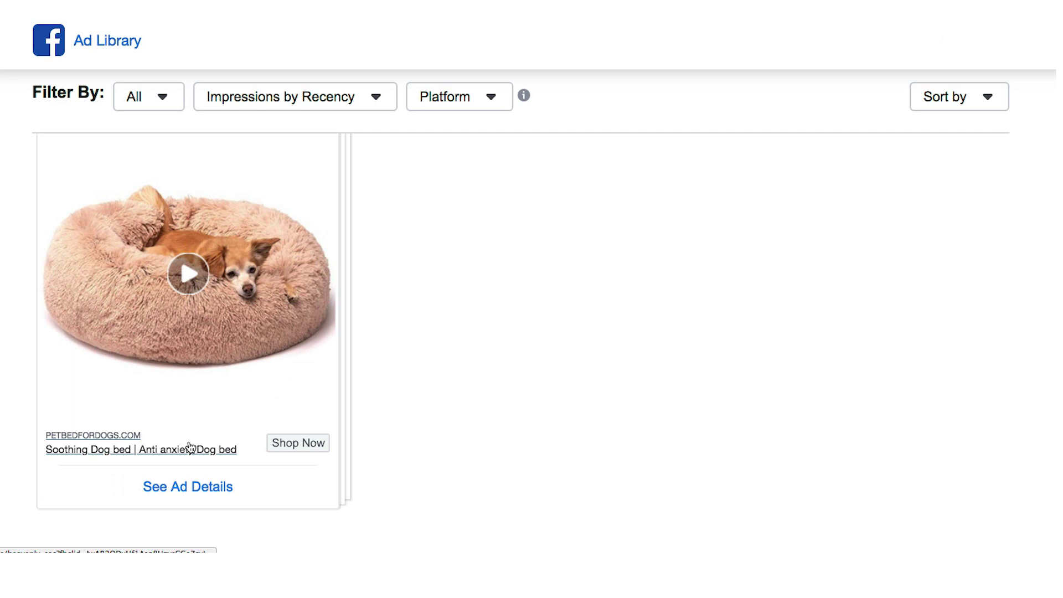
pyautogui.scroll(7, 189, 448)
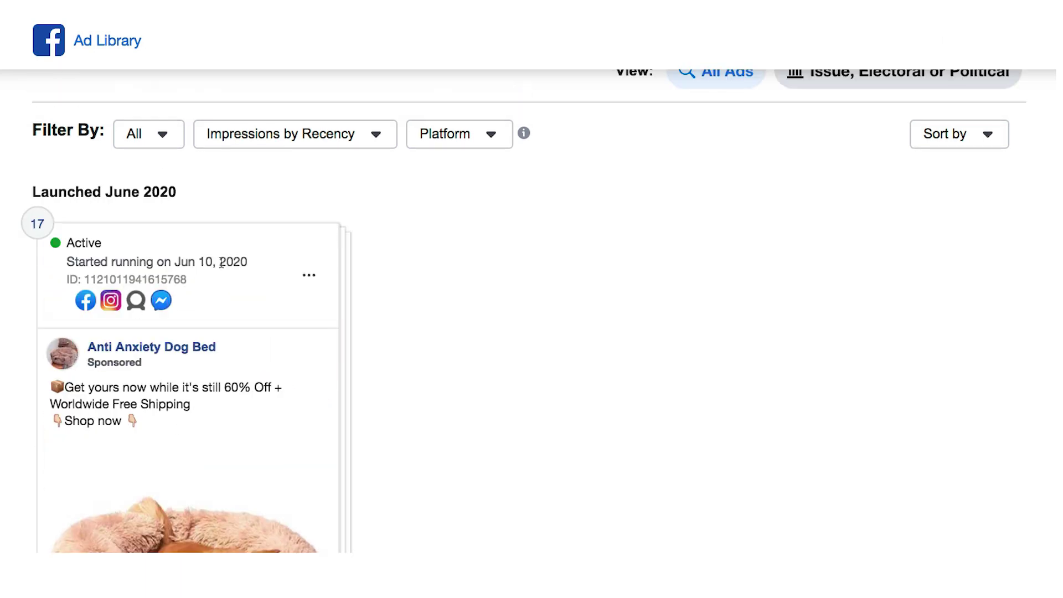
pyautogui.moveTo(175, 261); pyautogui.dragTo(258, 264)
# Clear the date selection and scroll down toward the Launched May 2020 ads.
pyautogui.click(200, 261)
pyautogui.scroll(-10, 214, 266)
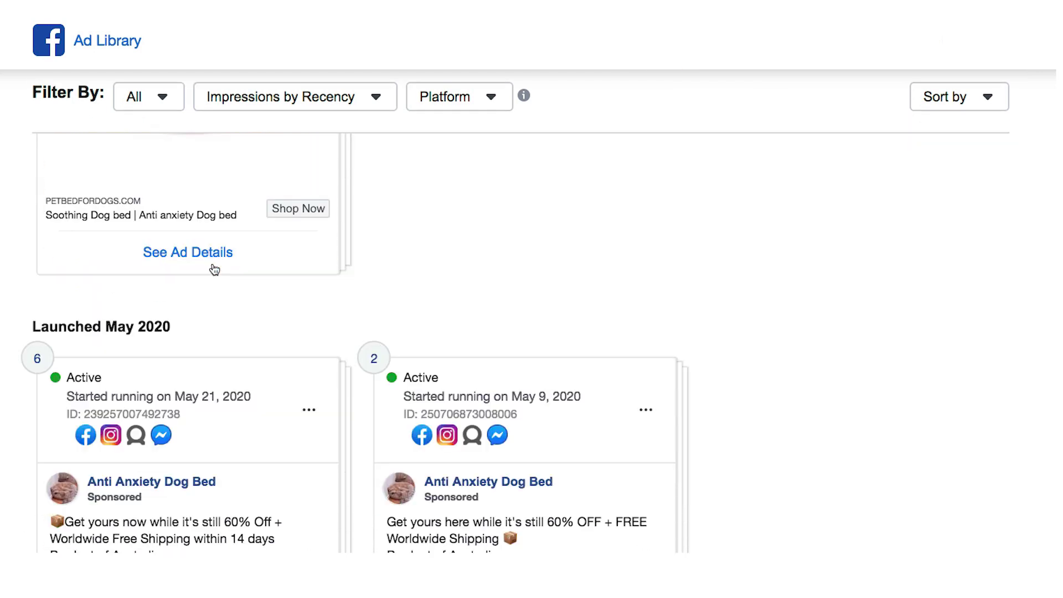
pyautogui.scroll(-2, 213, 268)
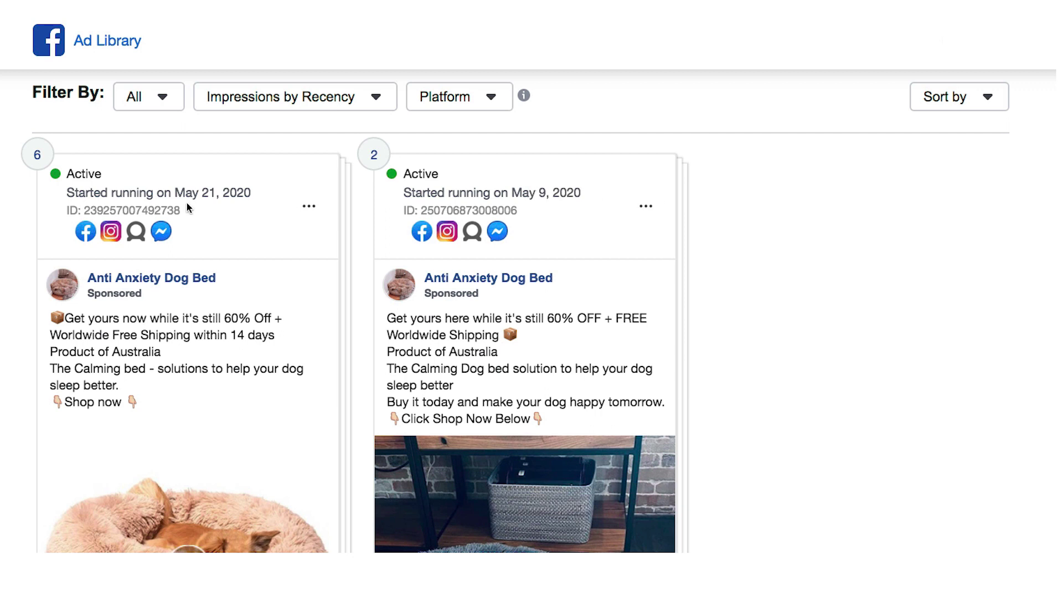
pyautogui.scroll(-3, 242, 236)
pyautogui.scroll(4, 576, 323)
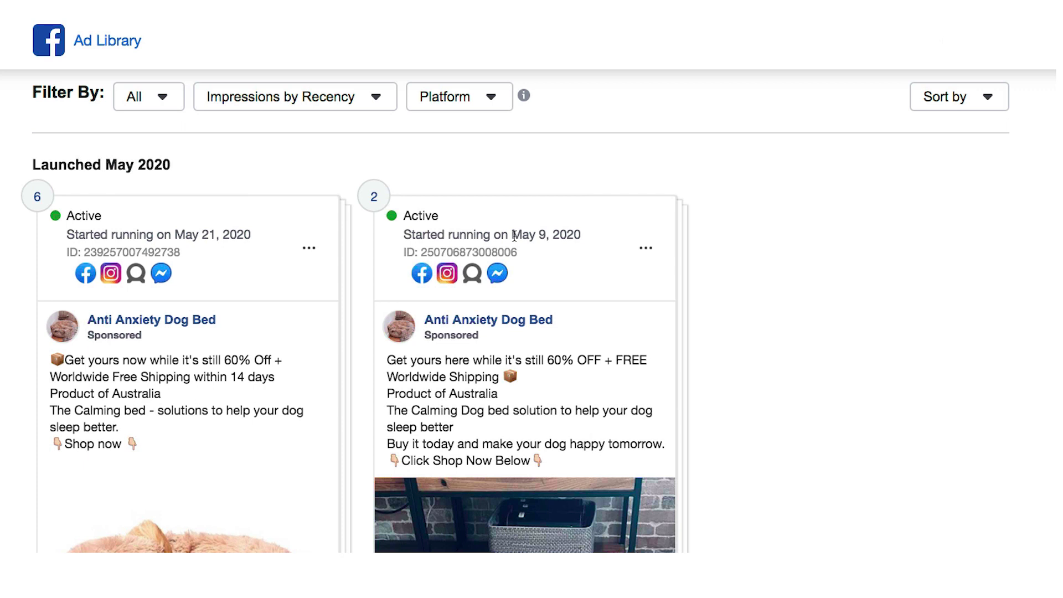
pyautogui.moveTo(516, 250)
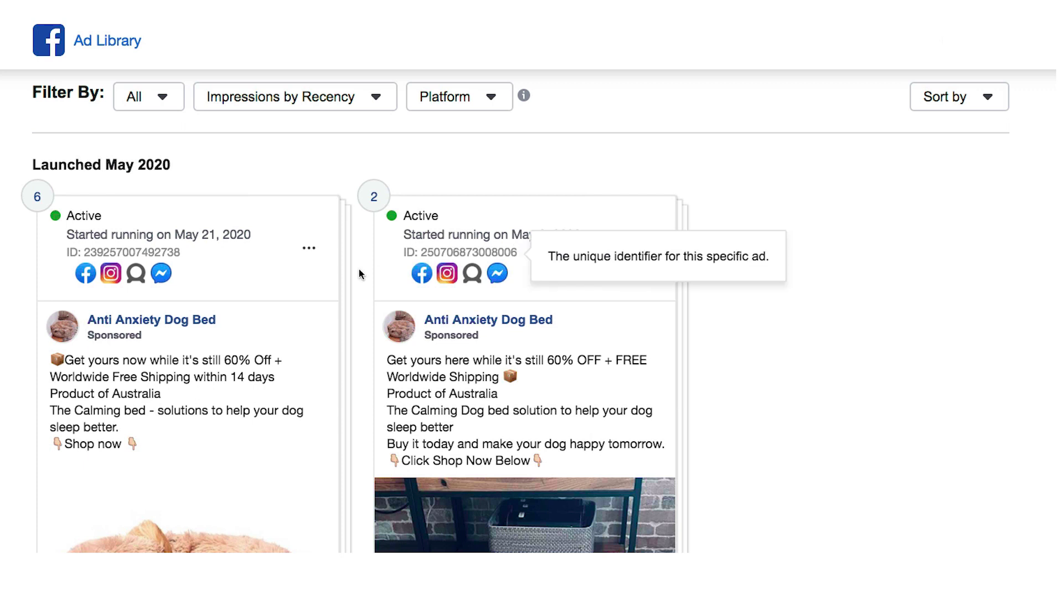
# Read the May 21 and May 9, 2020 ads offering 60% off and free worldwide shipping.
pyautogui.scroll(-3, 213, 268)
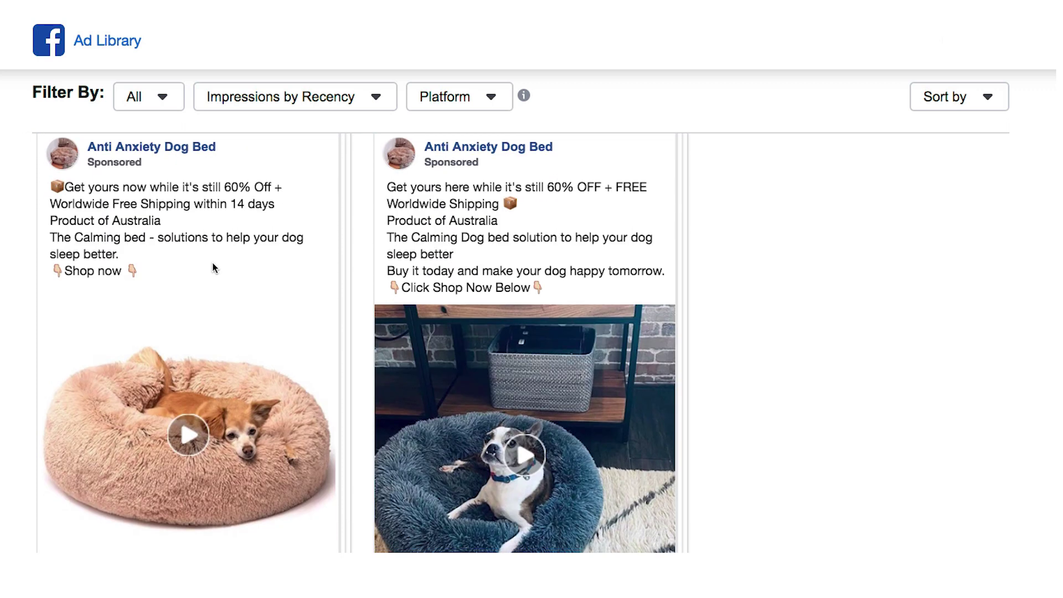
pyautogui.scroll(-1, 215, 268)
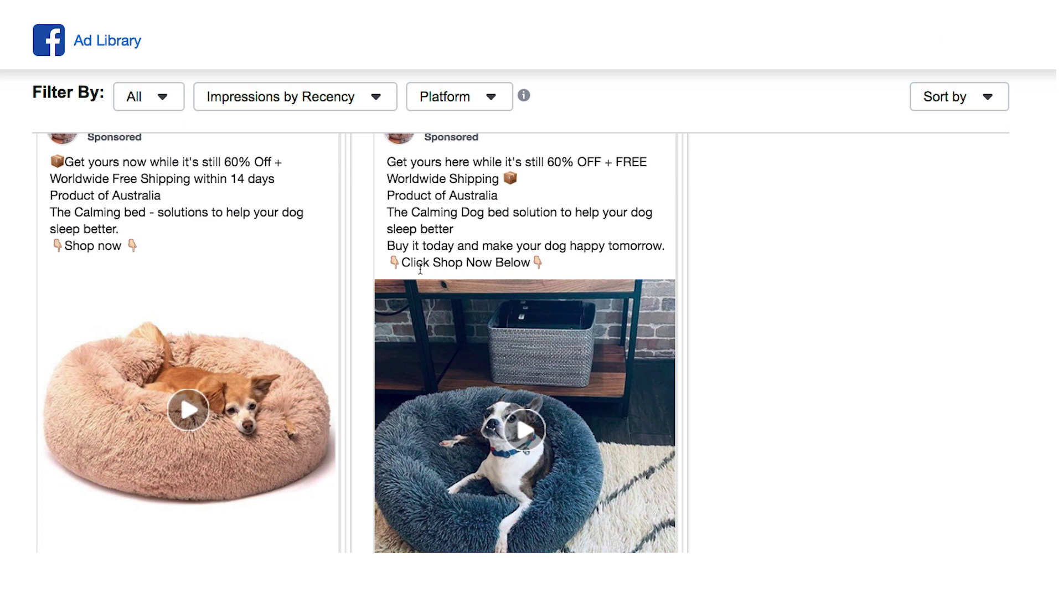
pyautogui.scroll(6, 420, 268)
pyautogui.scroll(-5, 420, 268)
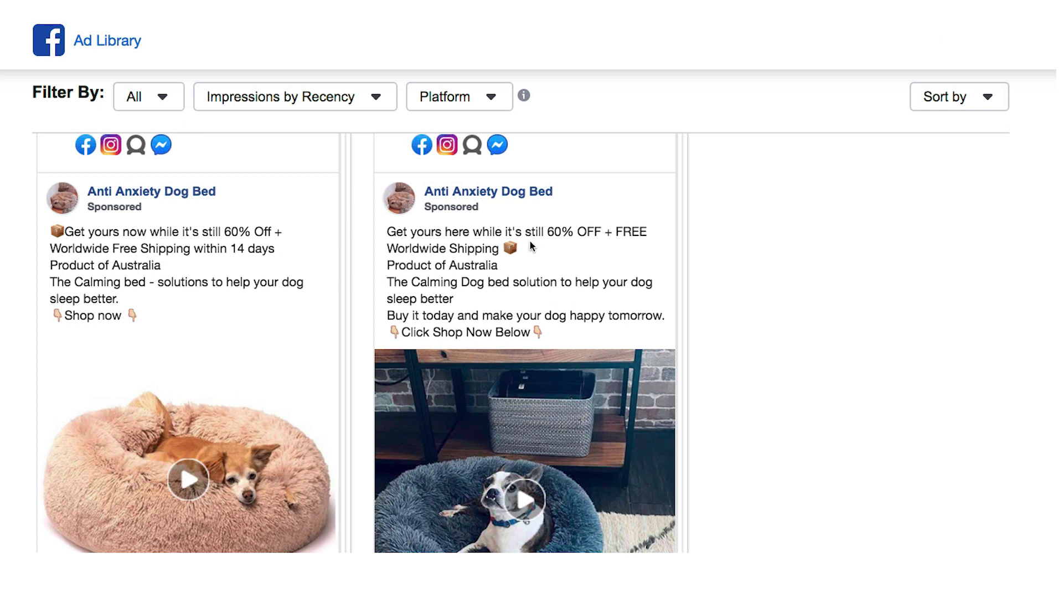
pyautogui.scroll(2, 530, 241)
pyautogui.moveTo(490, 189)
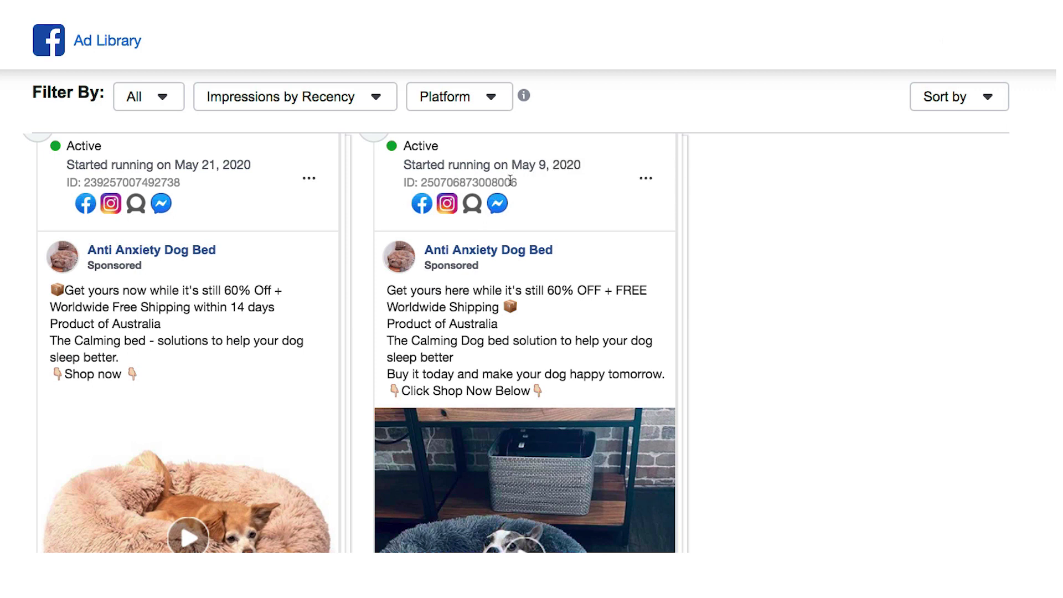
pyautogui.scroll(-1, 496, 269)
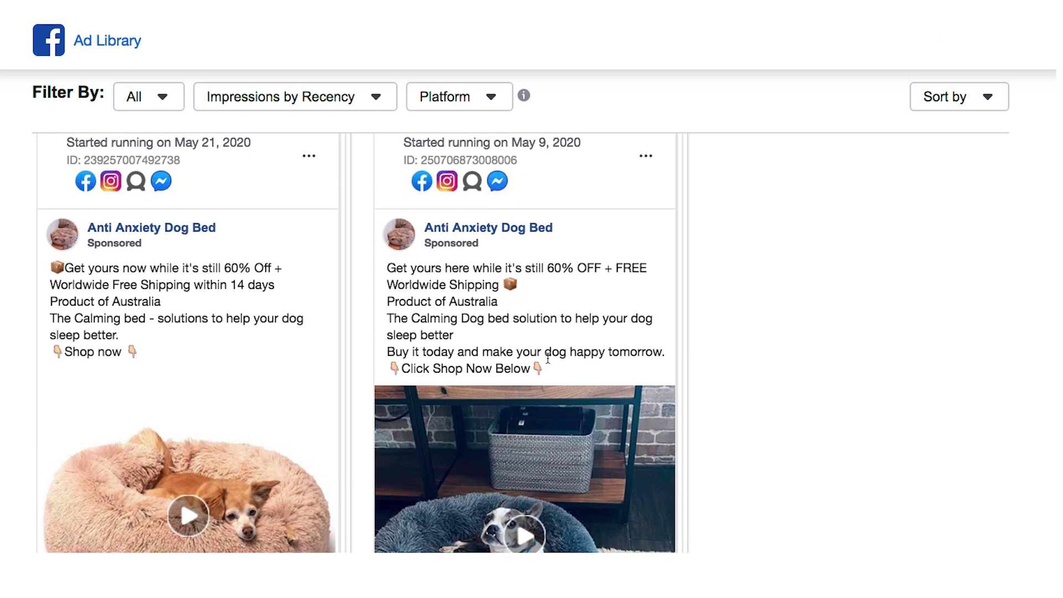
pyautogui.scroll(-2, 494, 263)
pyautogui.scroll(-4, 494, 262)
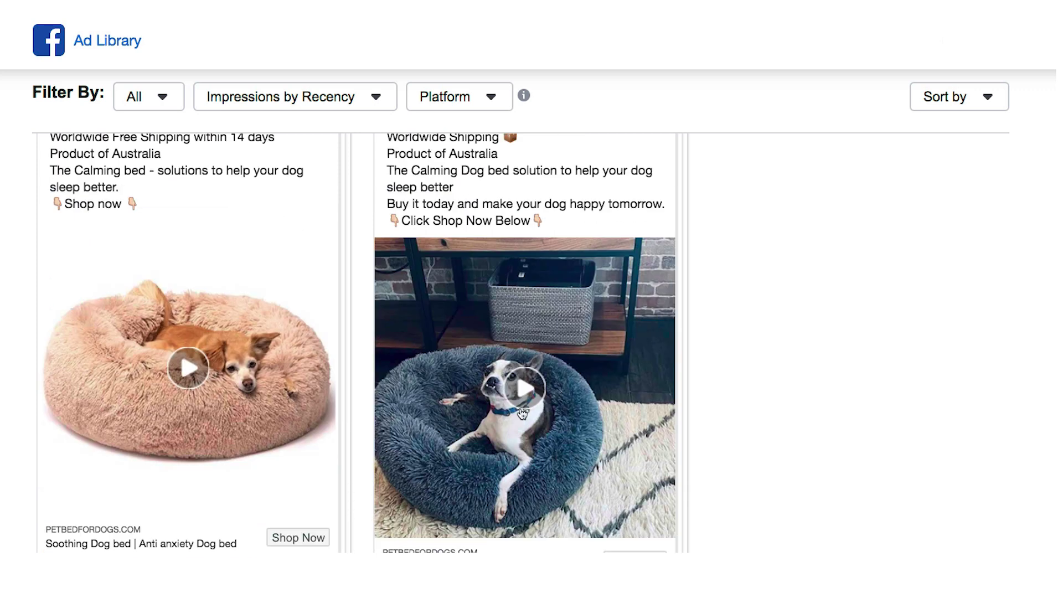
# Play the May 9 ad's video and pause it at 0:05.
pyautogui.click(525, 389)
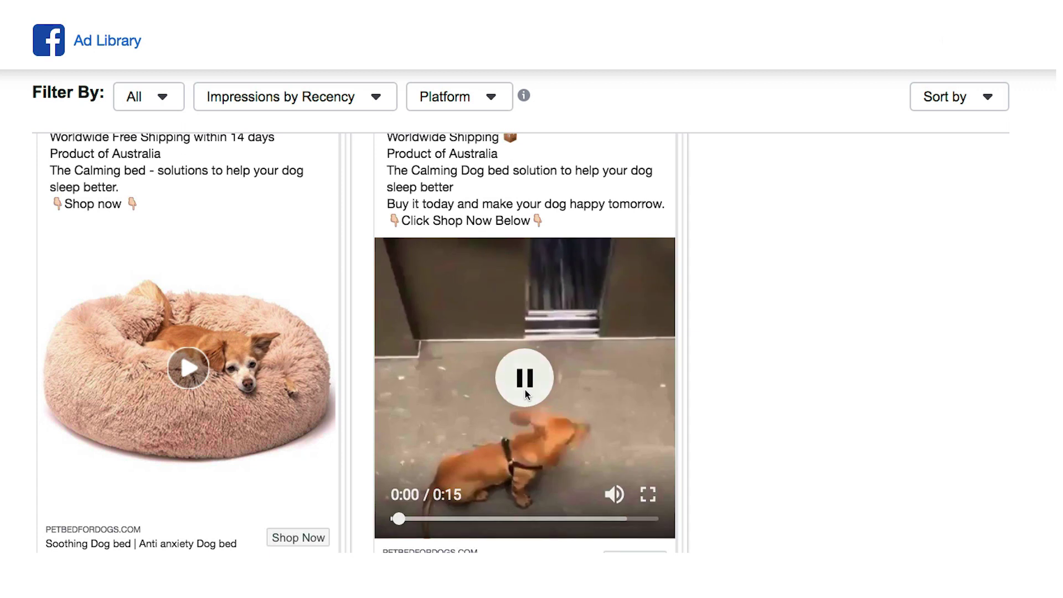
pyautogui.click(527, 380)
pyautogui.scroll(-1, 533, 365)
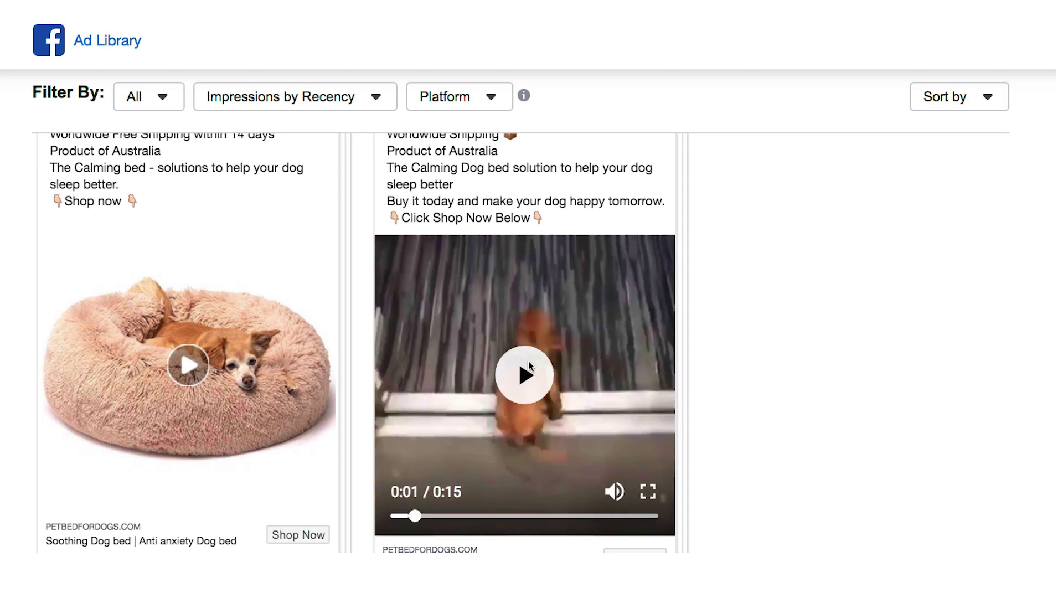
pyautogui.click(535, 365)
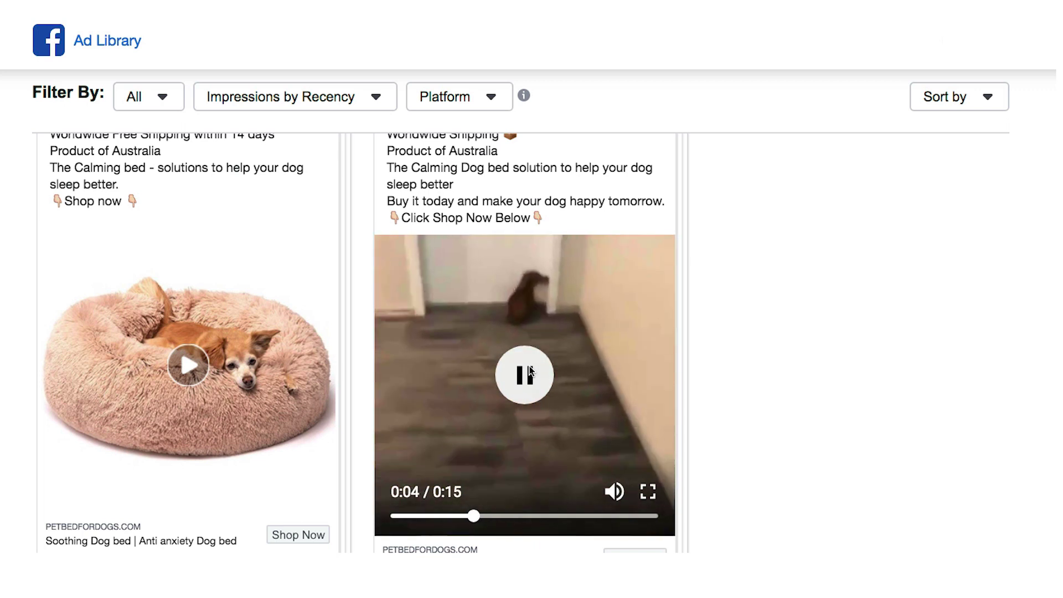
pyautogui.click(529, 366)
# Scroll down and open the second ad's full details.
pyautogui.scroll(-8, 530, 369)
pyautogui.scroll(3, 476, 383)
pyautogui.scroll(-6, 476, 384)
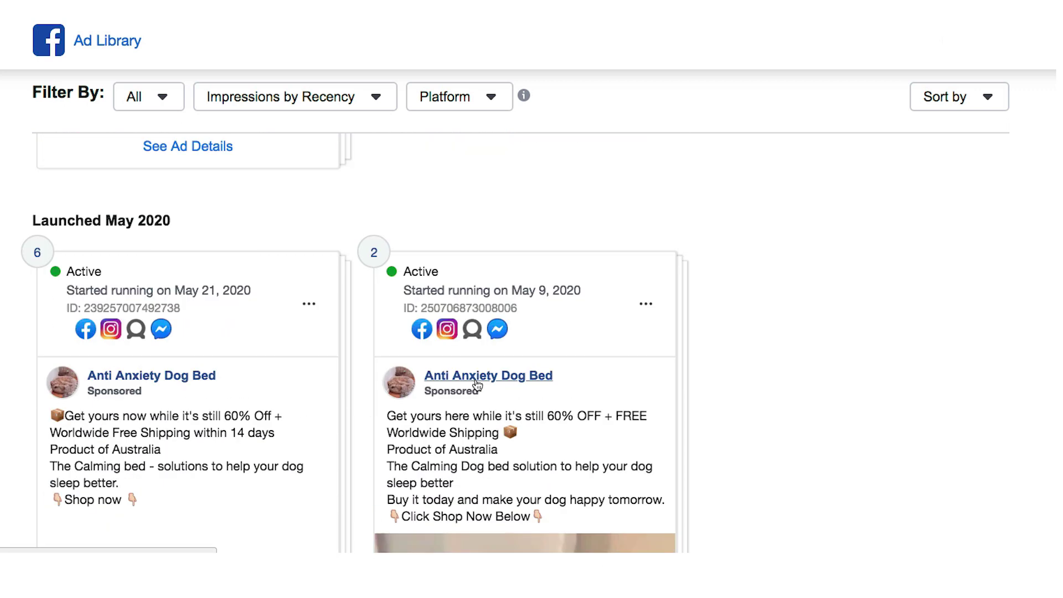
pyautogui.scroll(-5, 478, 403)
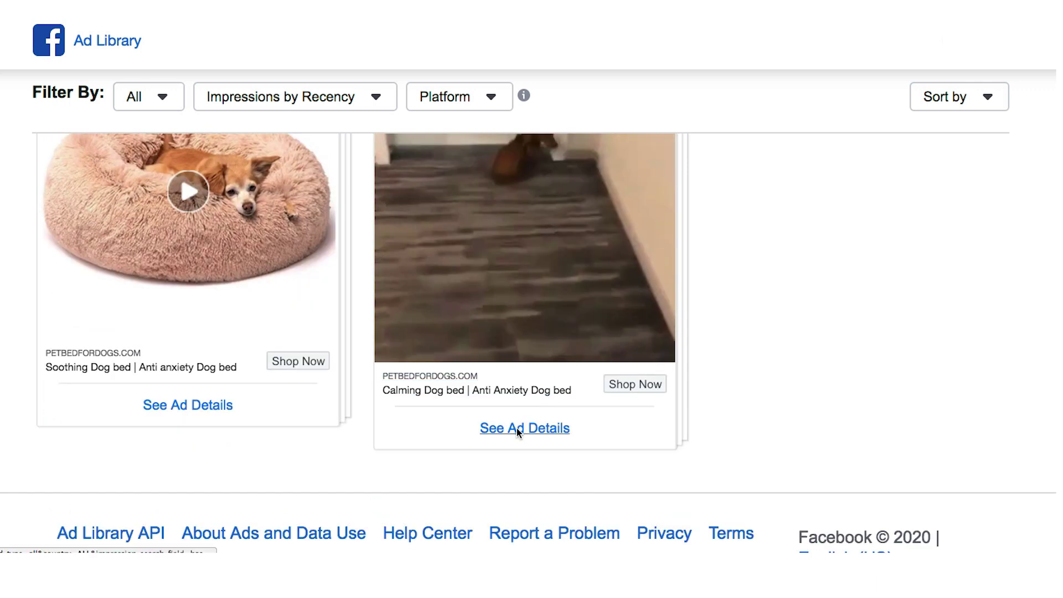
pyautogui.click(521, 431)
# Scroll to the Calming Dog bed ad's footer and follow its link to petbedfordogs.com.
pyautogui.scroll(-1, 354, 254)
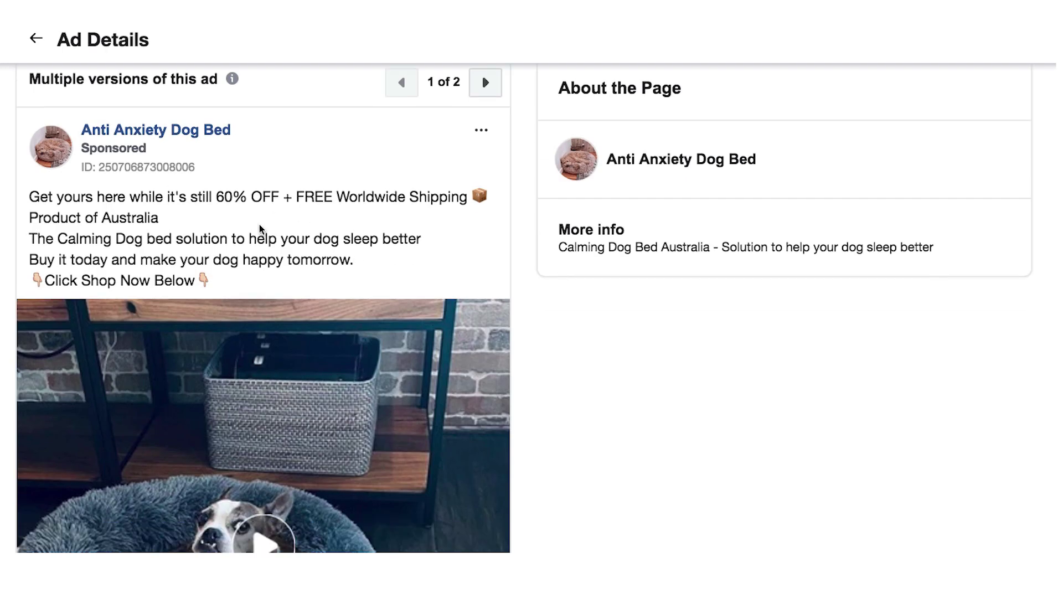
pyautogui.scroll(-6, 260, 231)
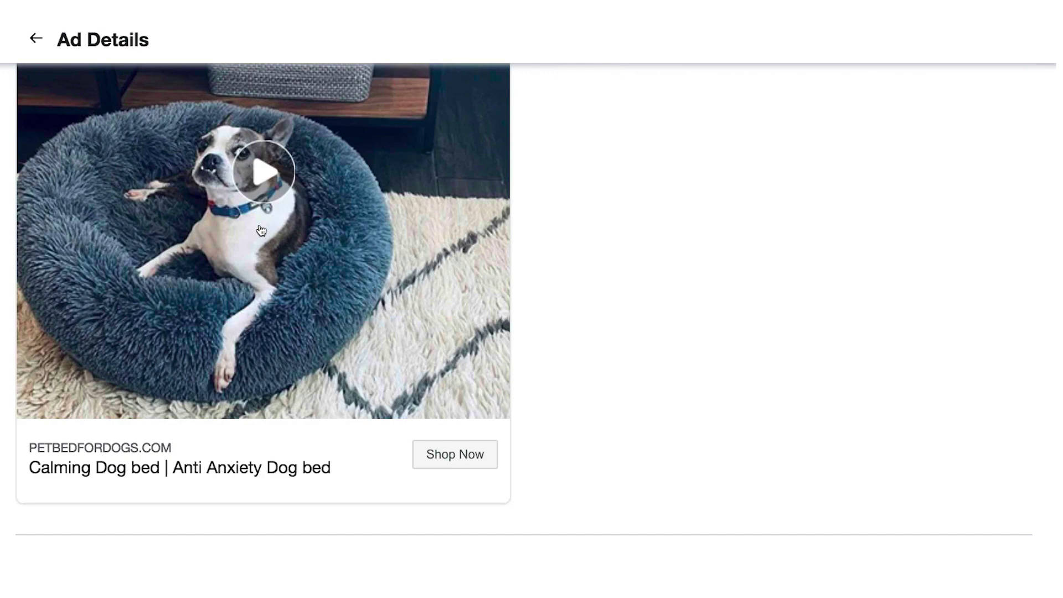
pyautogui.click(266, 468)
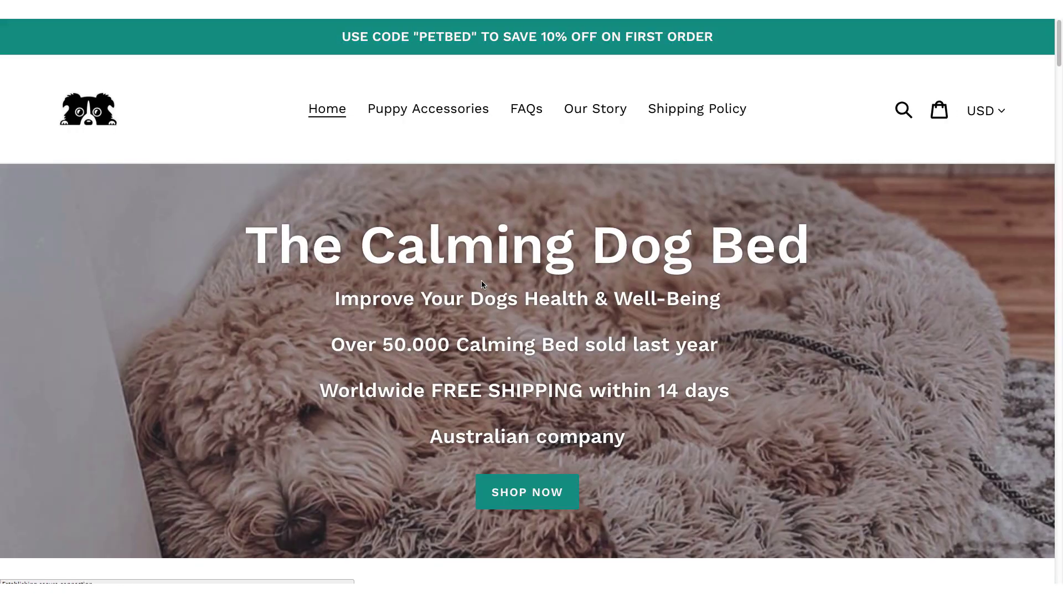
# Skim The Calming Dog Bed storefront homepage, then close the tab with Ctrl+W to return to Ad Details.
pyautogui.scroll(-6, 464, 301)
pyautogui.scroll(6, 464, 302)
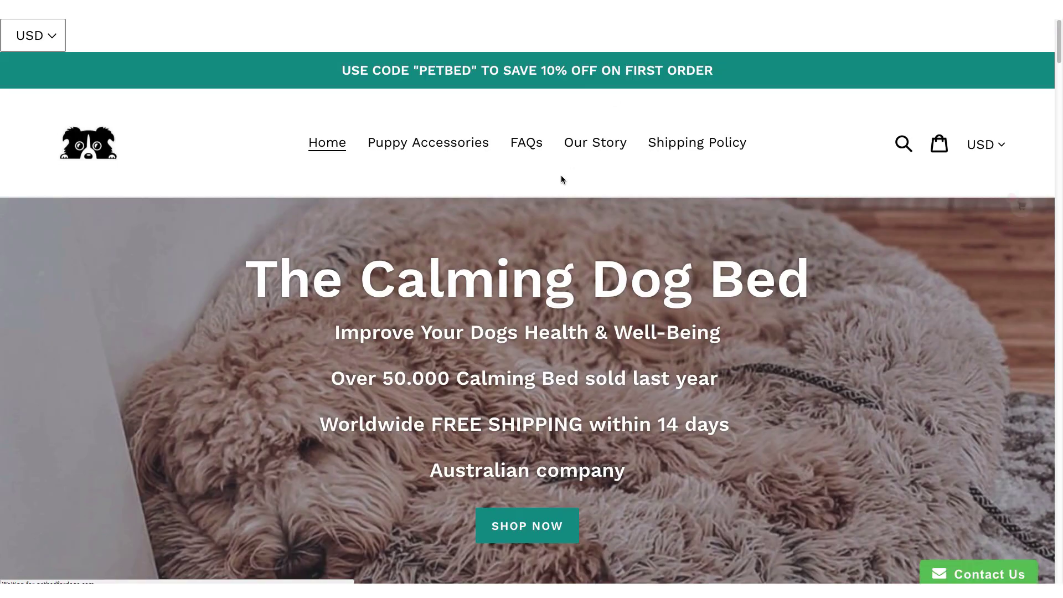
pyautogui.hotkey('ctrl', 'w')
pyautogui.scroll(6, 449, 242)
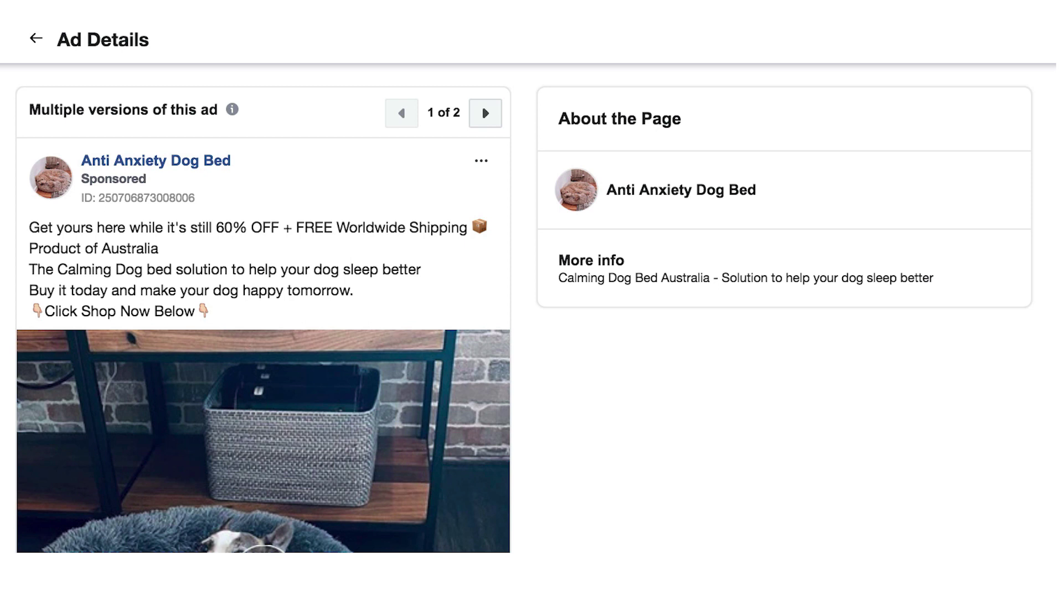
# Go back from Ad Details to the Anti Anxiety Dog Bed ad list and scroll to the top.
pyautogui.scroll(-1, 372, 106)
pyautogui.scroll(1, 371, 105)
pyautogui.scroll(-5, 371, 104)
pyautogui.scroll(5, 371, 104)
pyautogui.moveTo(150, 166)
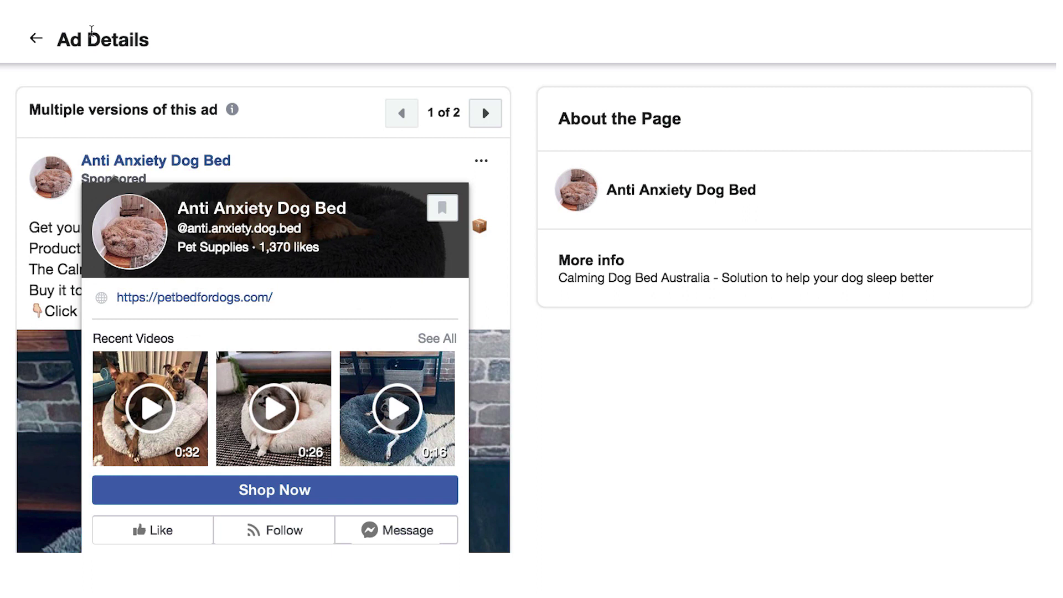
pyautogui.click(35, 37)
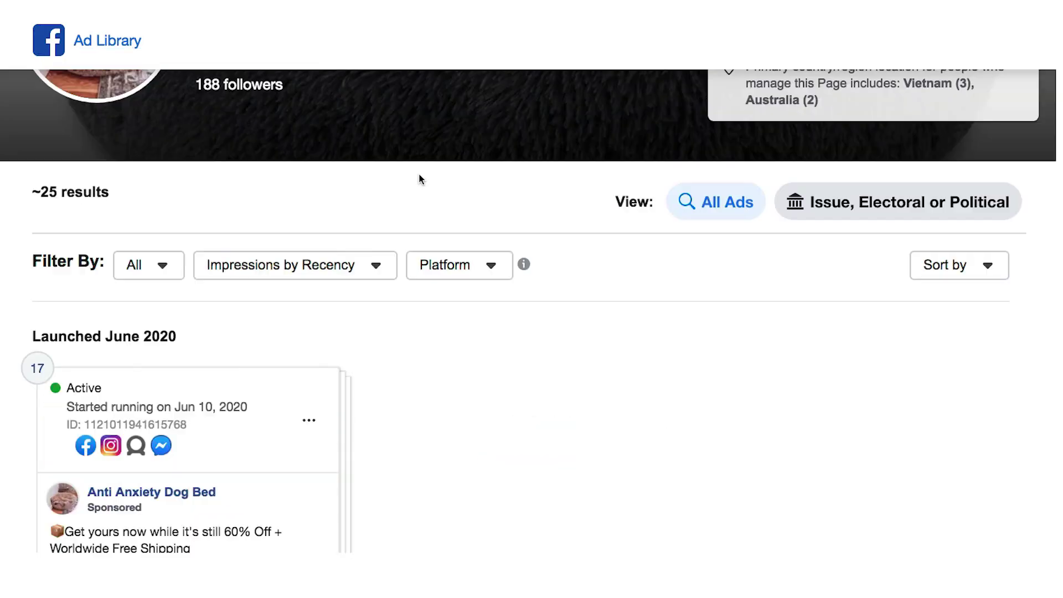
pyautogui.scroll(5, 419, 179)
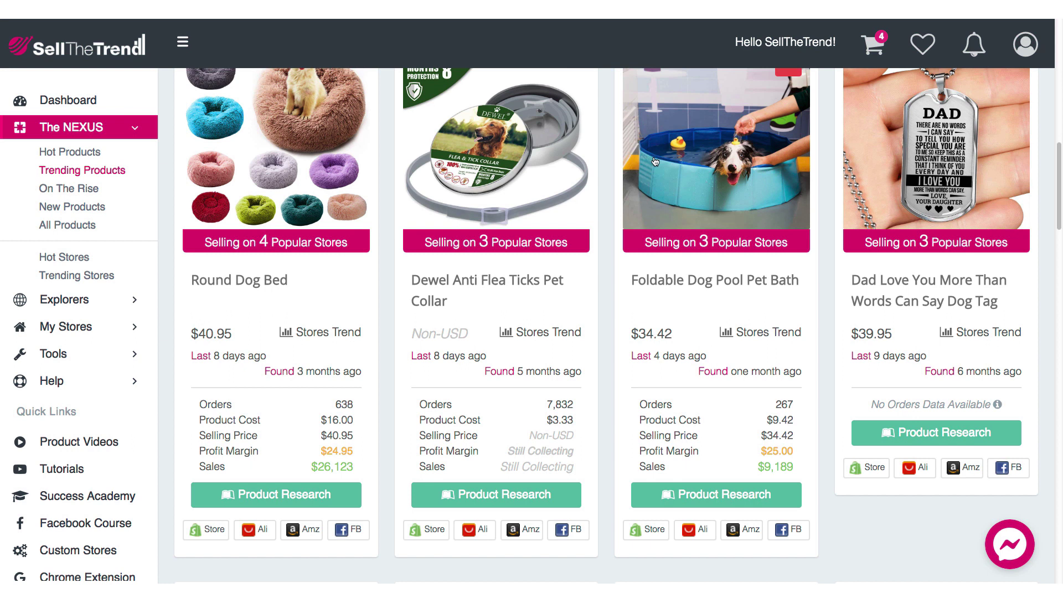
# Scroll Trending Products to Magic Dog Gate (701 orders) and search Facebook for it.
pyautogui.scroll(-8, 655, 161)
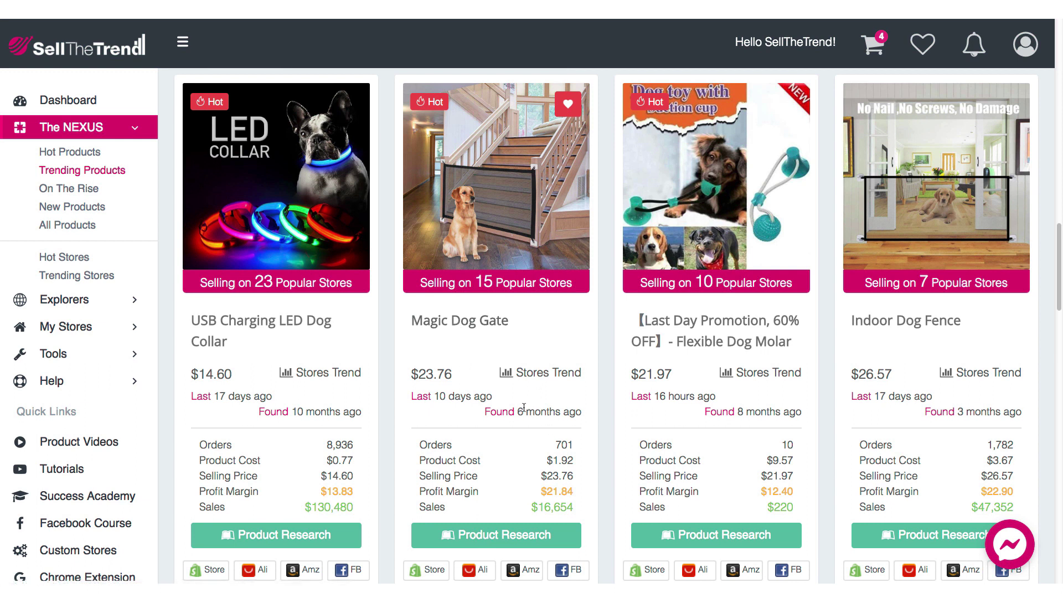
pyautogui.scroll(-1, 539, 480)
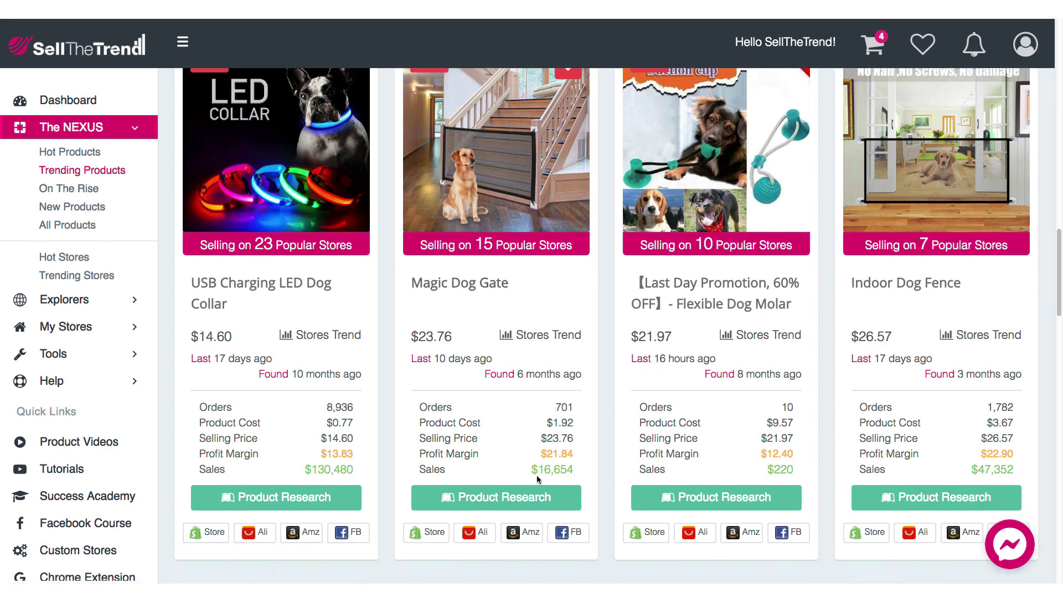
pyautogui.click(573, 535)
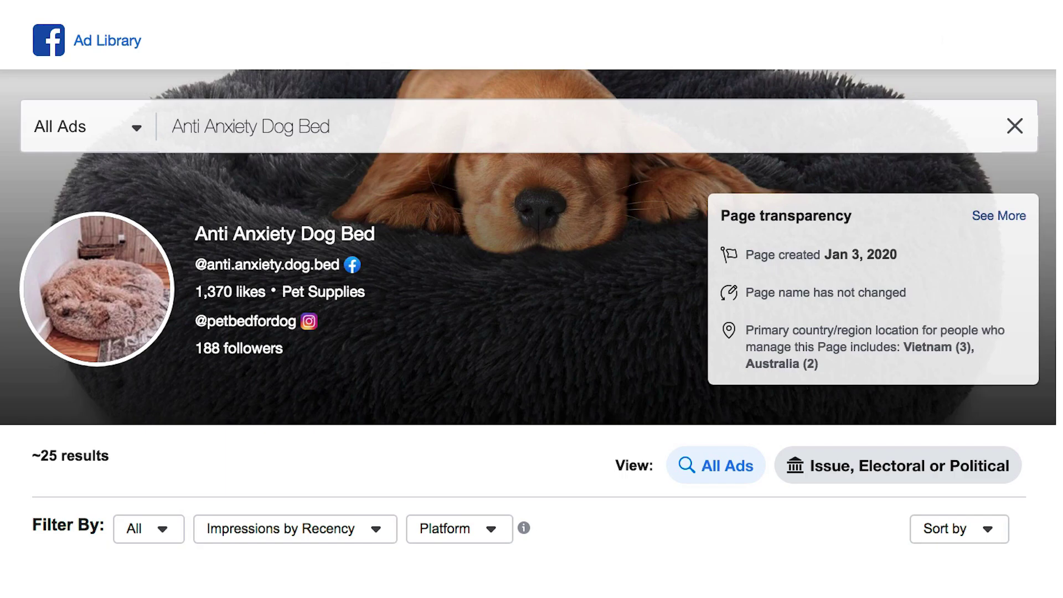
# Search Ad Library for 'pet supply plus' and open the Pet Supply Plus page's ads.
pyautogui.click(374, 128)
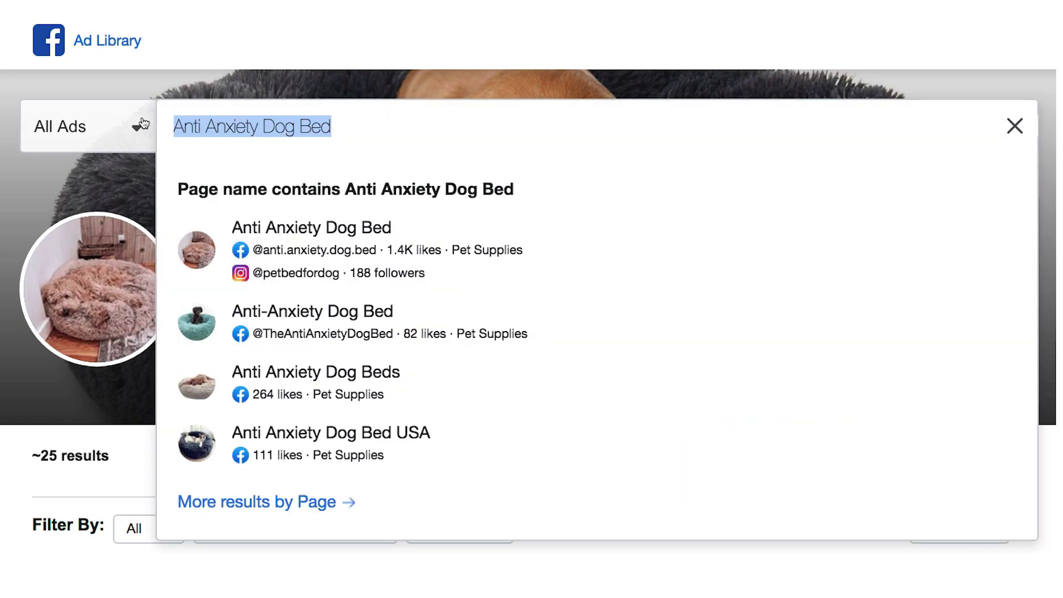
pyautogui.write('pet supply plus')
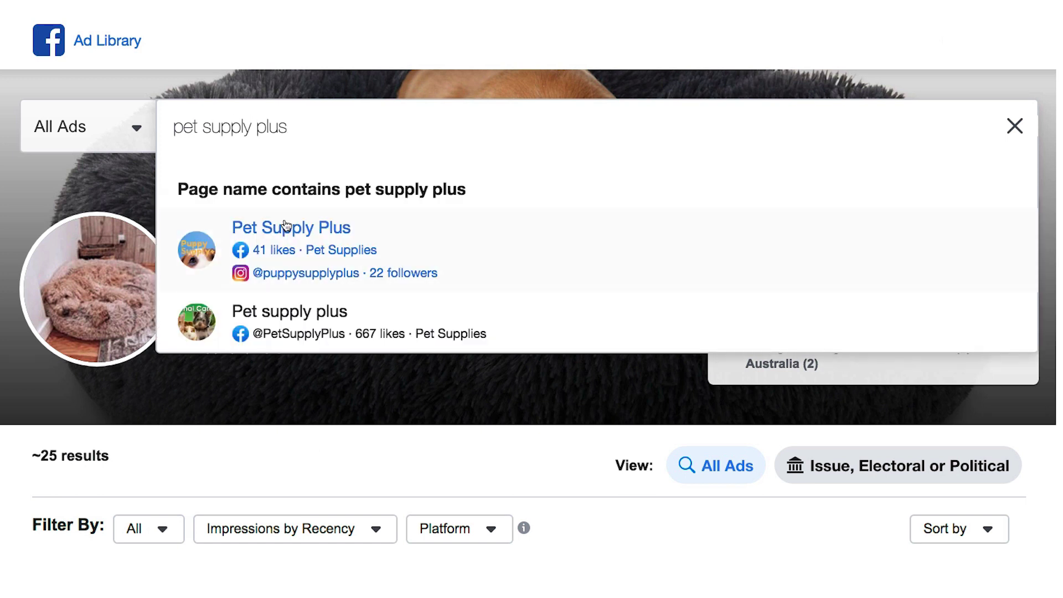
pyautogui.click(293, 232)
# Review Pet Supply Plus's single active magic dog gate ad, launched June 2020.
pyautogui.scroll(-10, 304, 312)
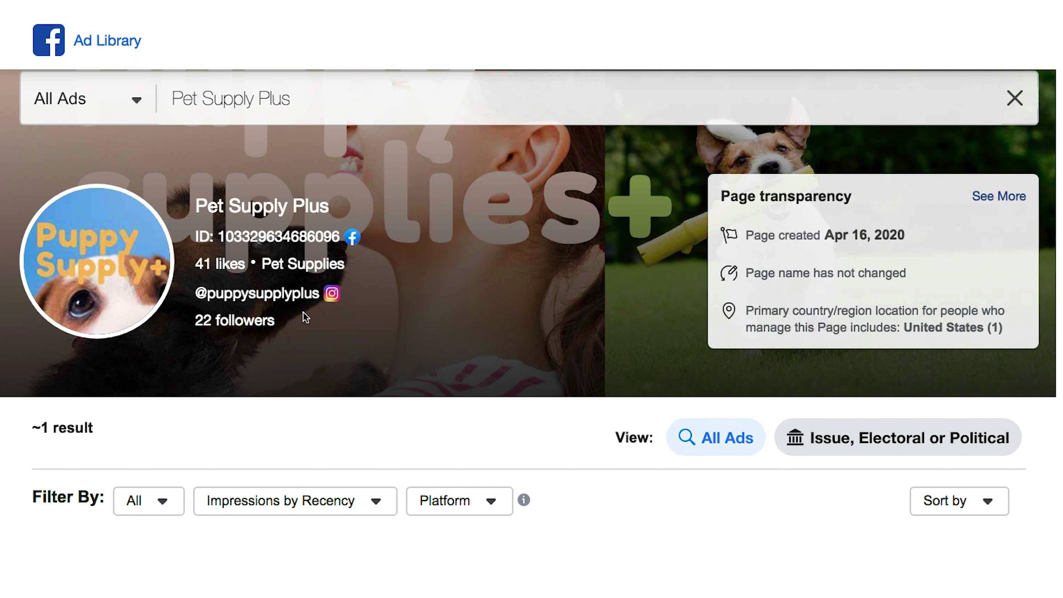
pyautogui.scroll(-3, 306, 319)
pyautogui.scroll(4, 305, 318)
pyautogui.scroll(-3, 305, 319)
pyautogui.scroll(3, 305, 319)
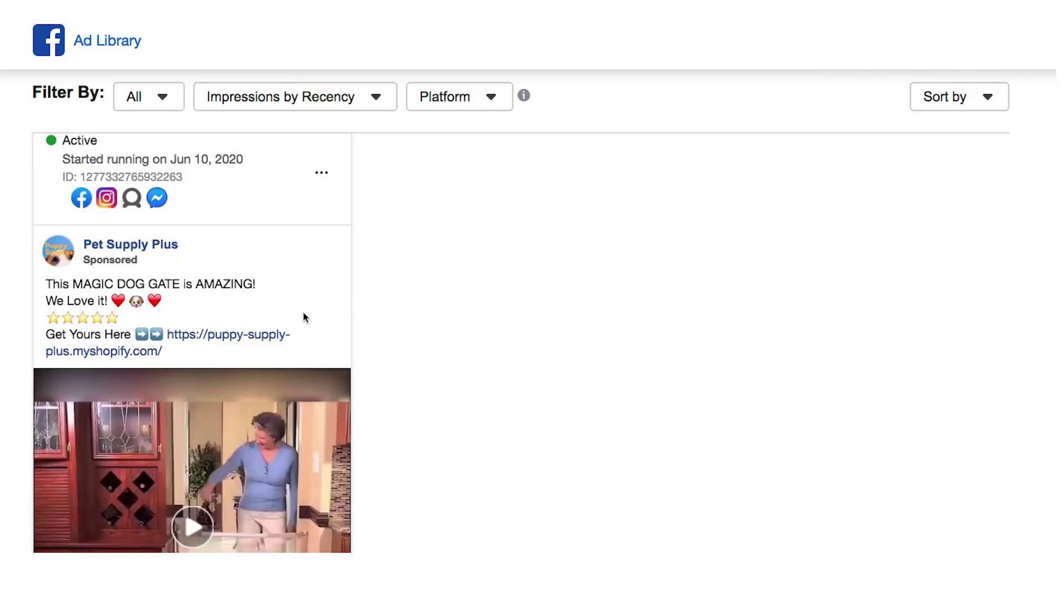
pyautogui.scroll(-2, 304, 317)
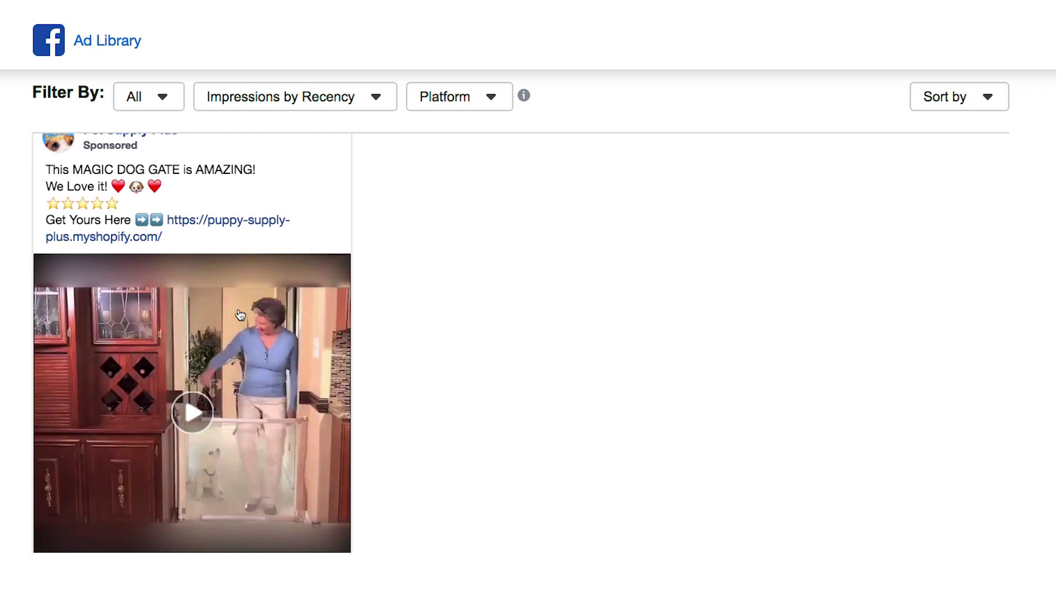
pyautogui.scroll(4, 241, 316)
pyautogui.scroll(-7, 219, 338)
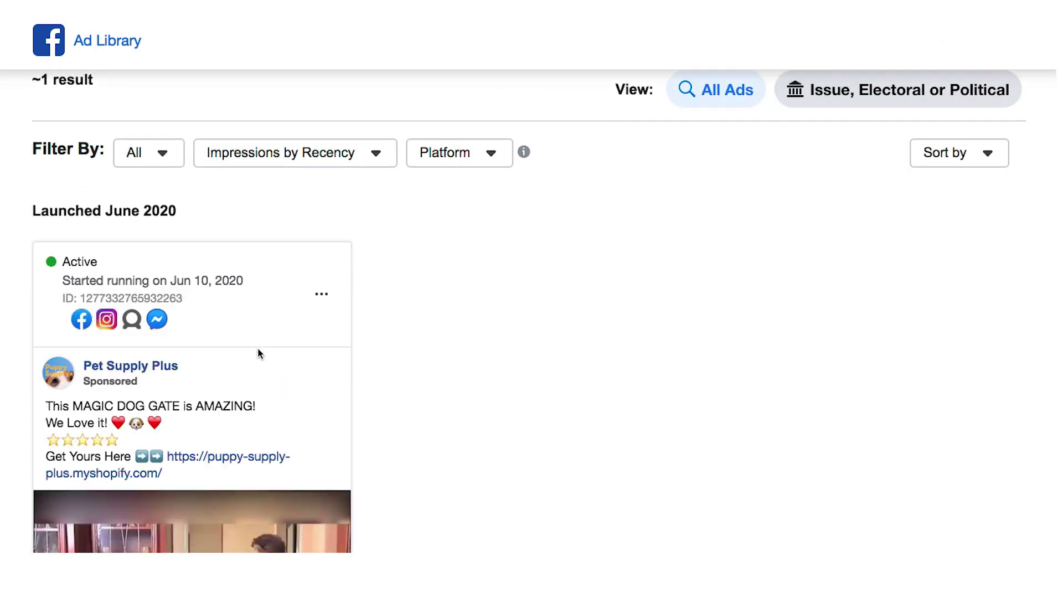
pyautogui.scroll(4, 259, 355)
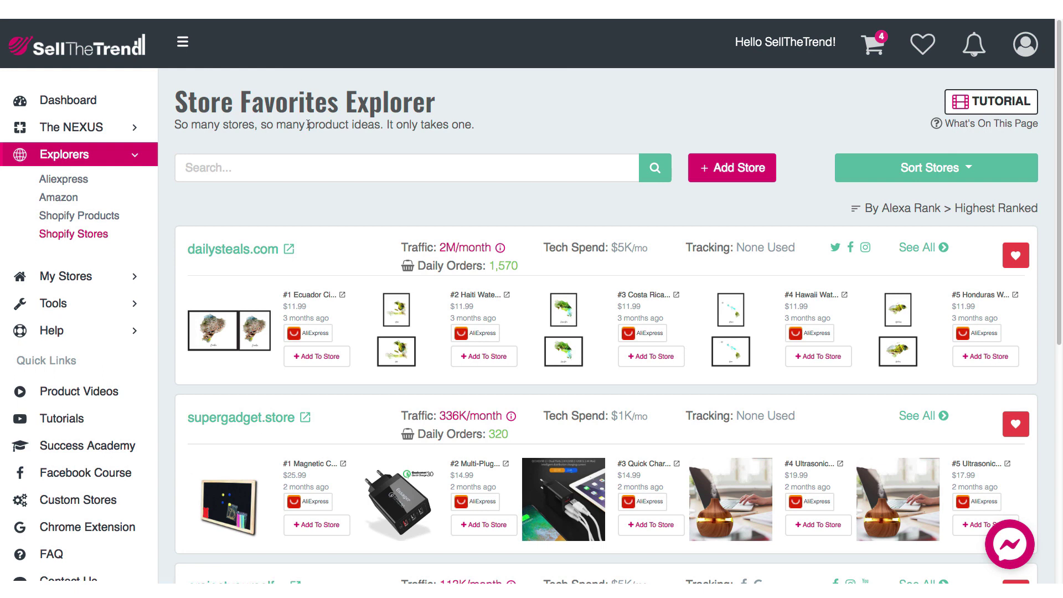
pyautogui.scroll(-7, 430, 253)
pyautogui.scroll(7, 430, 253)
pyautogui.click(74, 234)
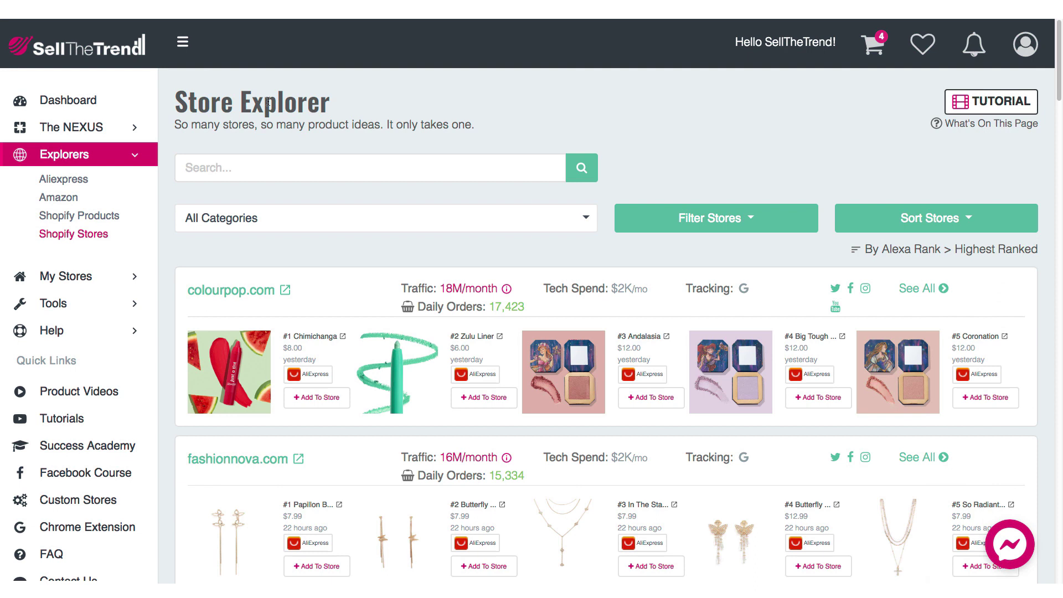
pyautogui.click(71, 127)
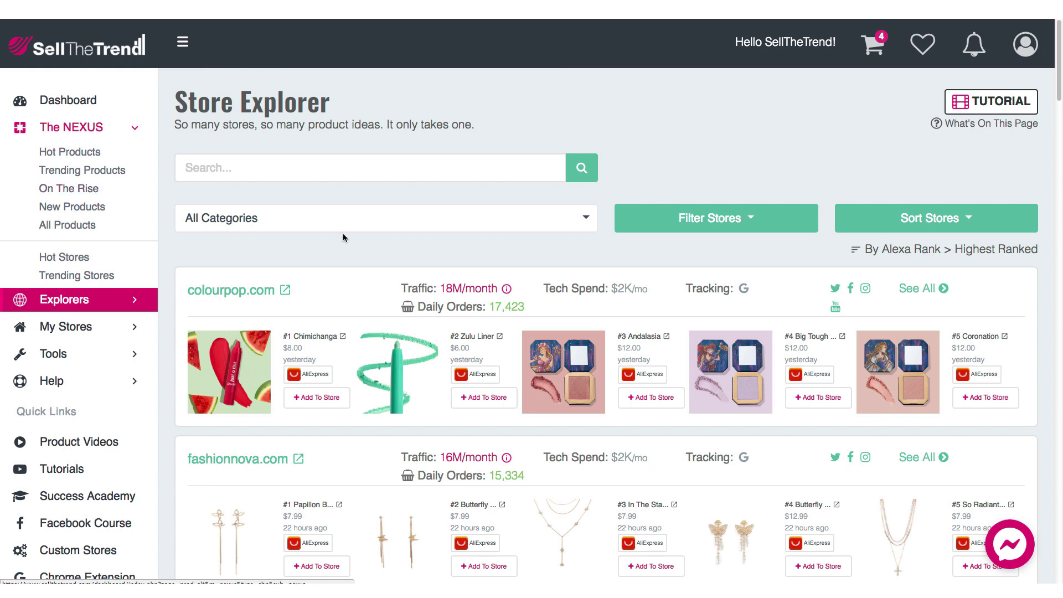
pyautogui.scroll(-1, 433, 302)
pyautogui.scroll(-4, 366, 331)
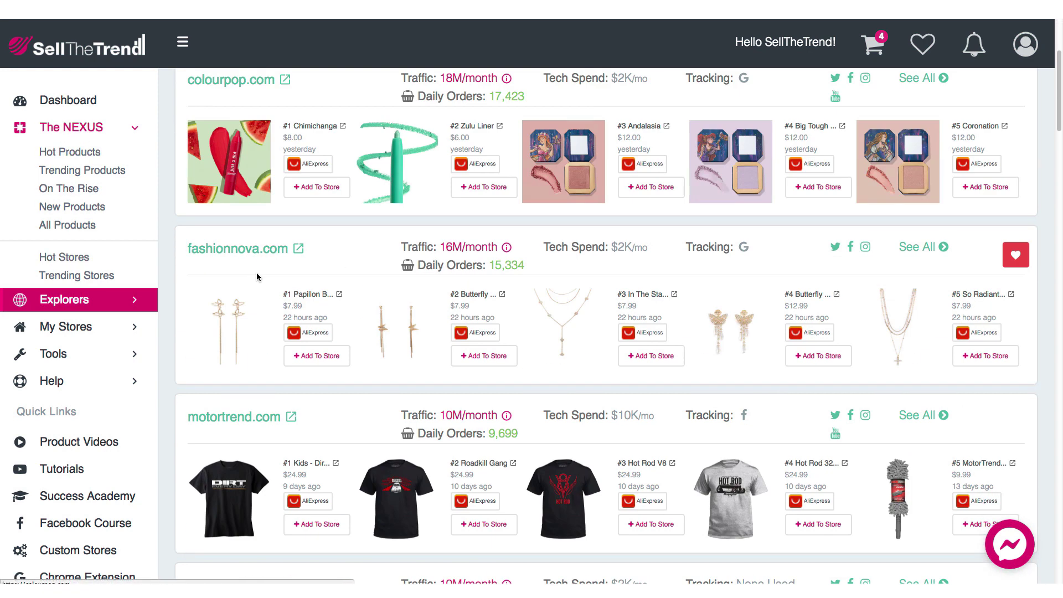
pyautogui.scroll(-11, 365, 331)
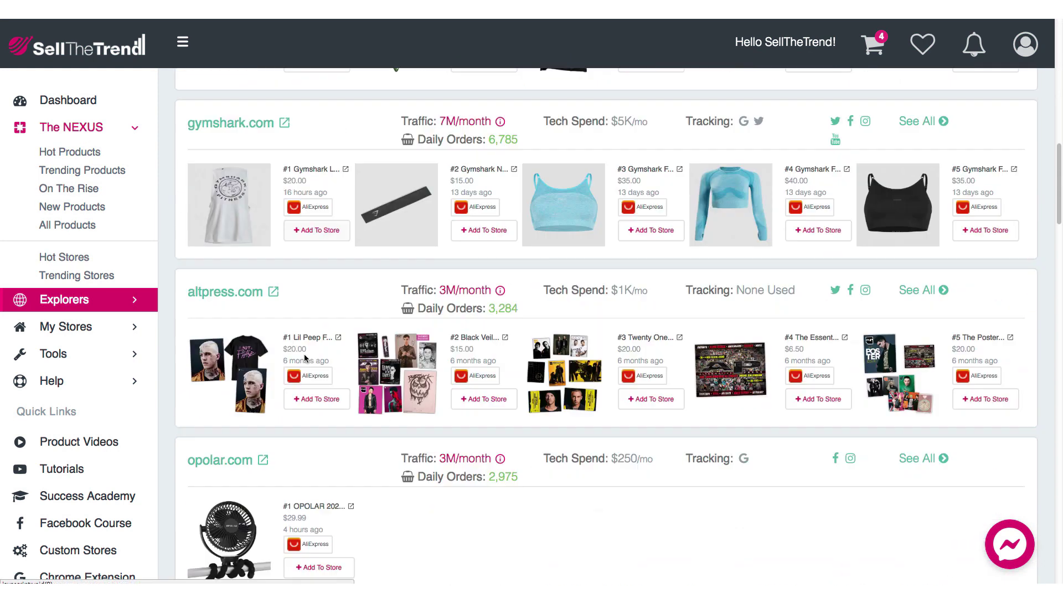
pyautogui.moveTo(1015, 299)
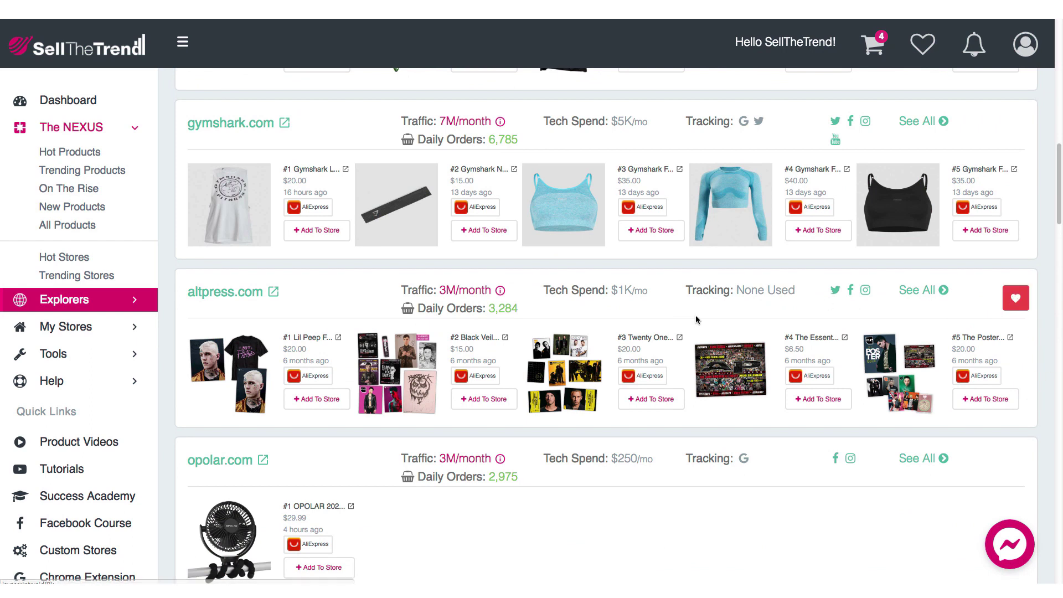
pyautogui.scroll(4, 727, 157)
pyautogui.scroll(8, 727, 158)
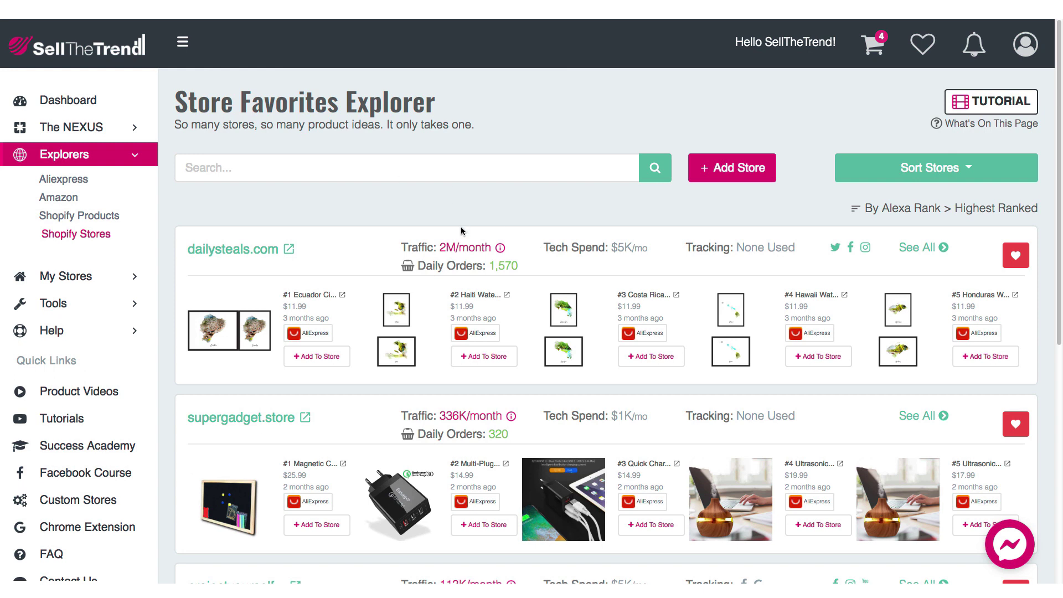
pyautogui.scroll(-3, 464, 233)
pyautogui.scroll(3, 463, 232)
pyautogui.scroll(-2, 448, 314)
pyautogui.scroll(-1, 448, 314)
pyautogui.scroll(2, 448, 314)
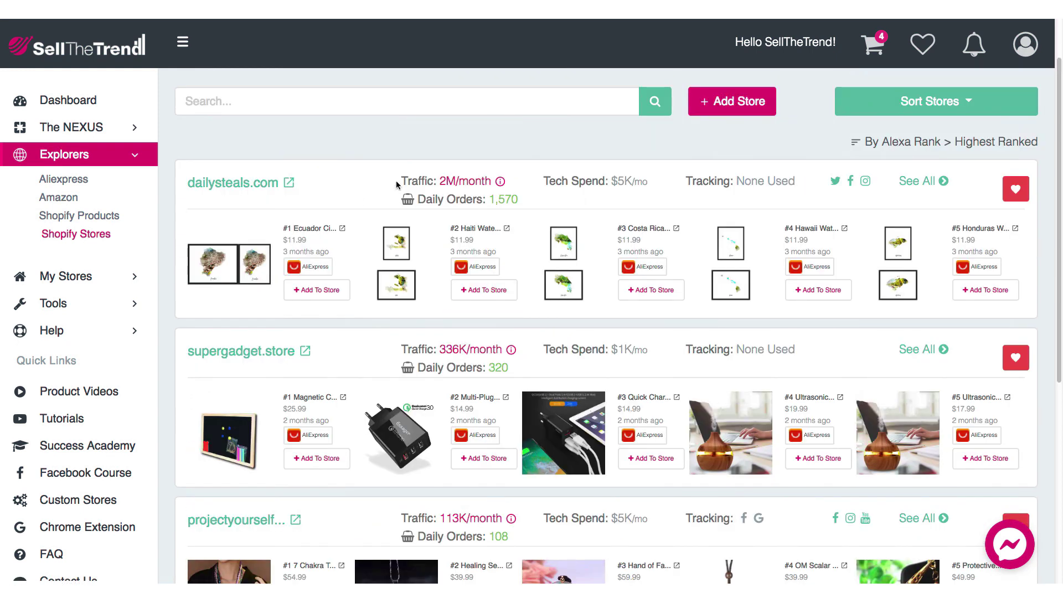
pyautogui.scroll(-1, 387, 191)
pyautogui.moveTo(387, 193)
pyautogui.scroll(-3, 339, 313)
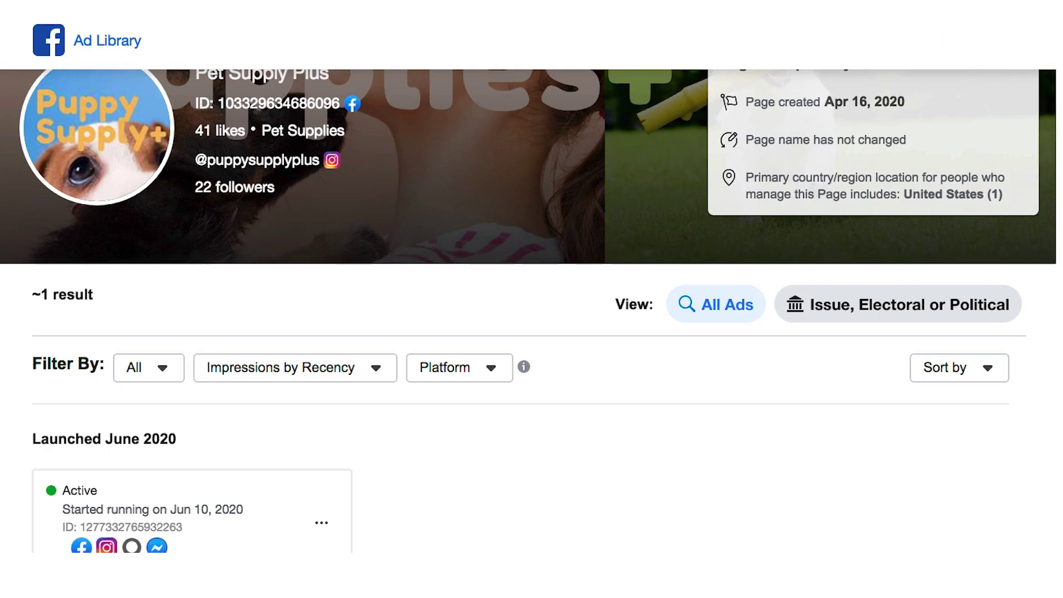
# Replace the Pet Supply Plus search with 'project yourself' and open that page's roughly 680 ads.
pyautogui.scroll(-4, 296, 374)
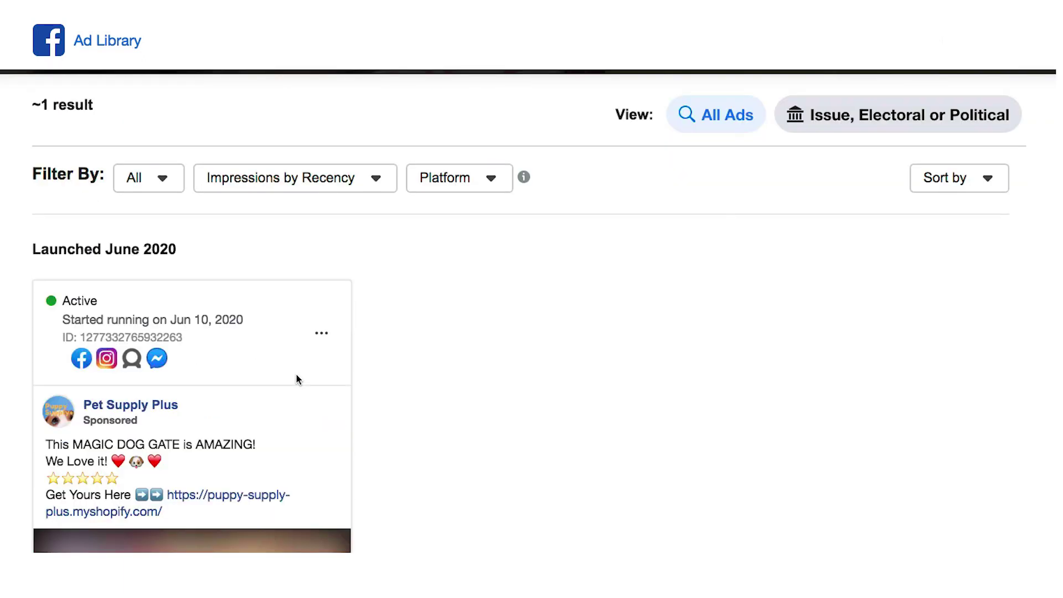
pyautogui.scroll(5, 297, 376)
pyautogui.moveTo(290, 119); pyautogui.dragTo(167, 119)
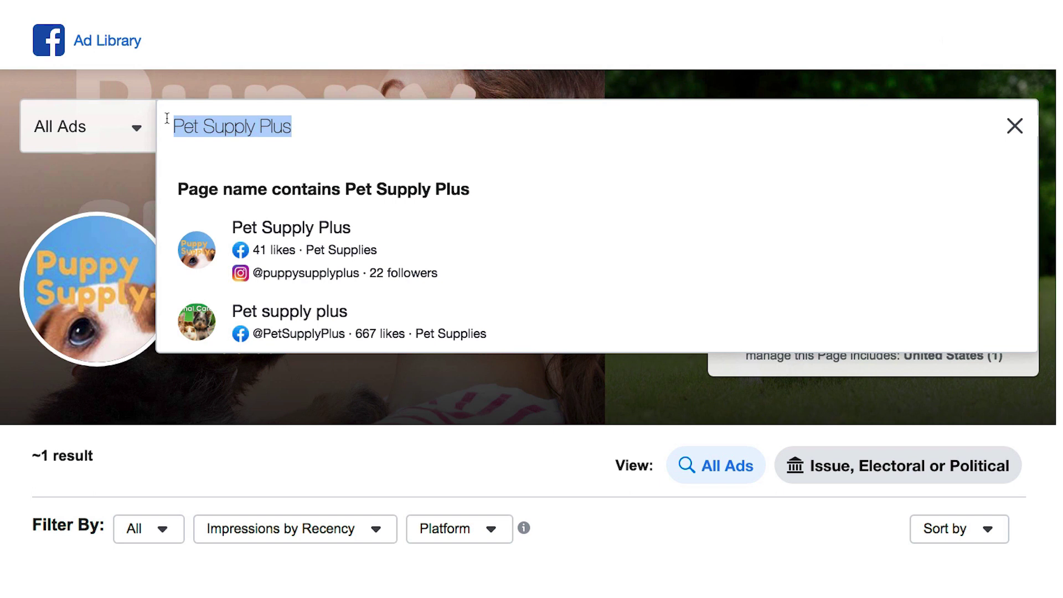
pyautogui.write('pr')
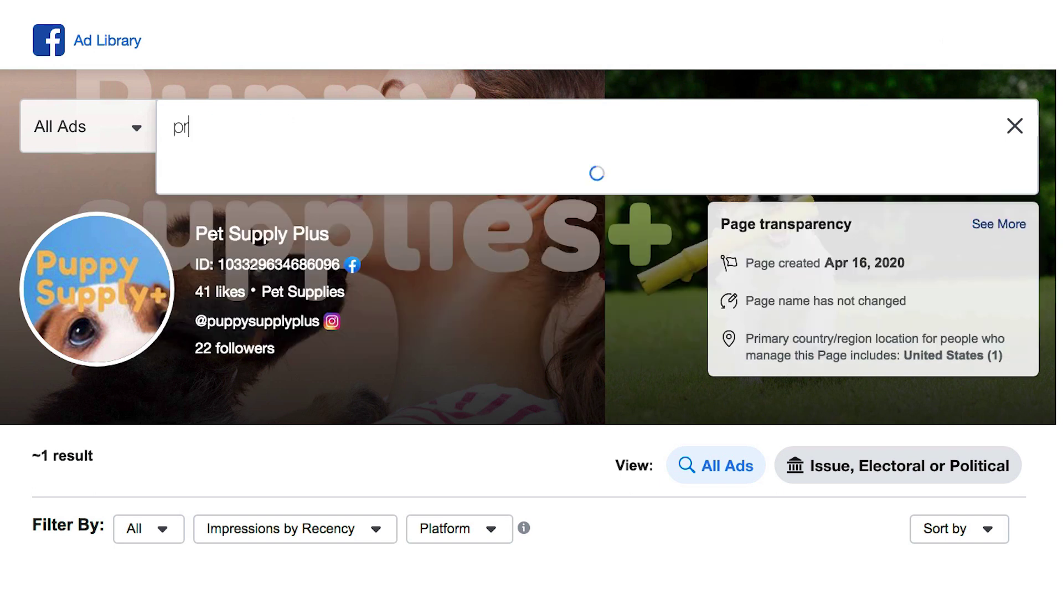
pyautogui.write('oject yourself')
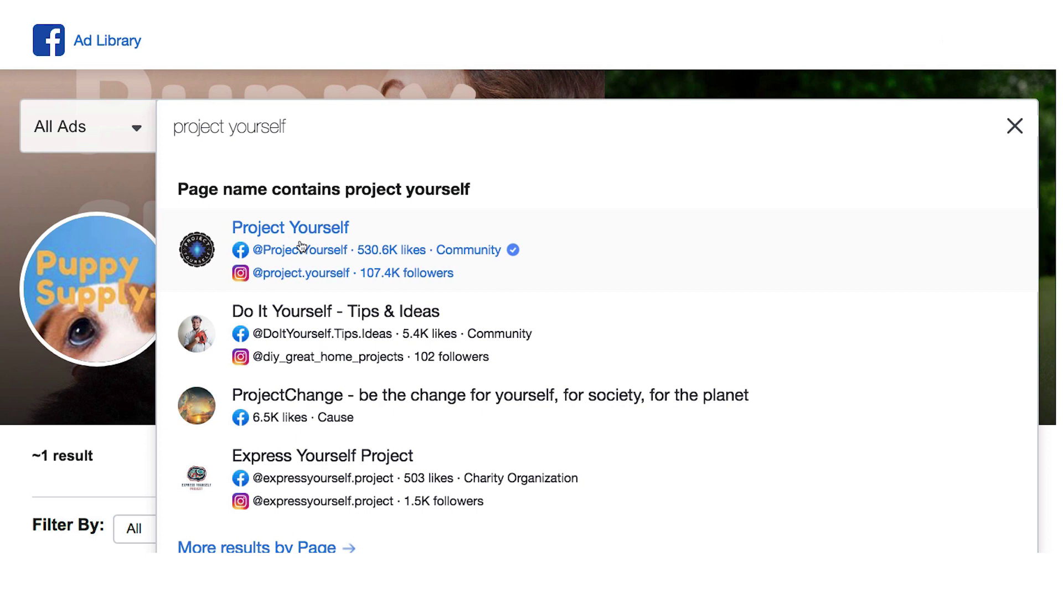
pyautogui.click(302, 247)
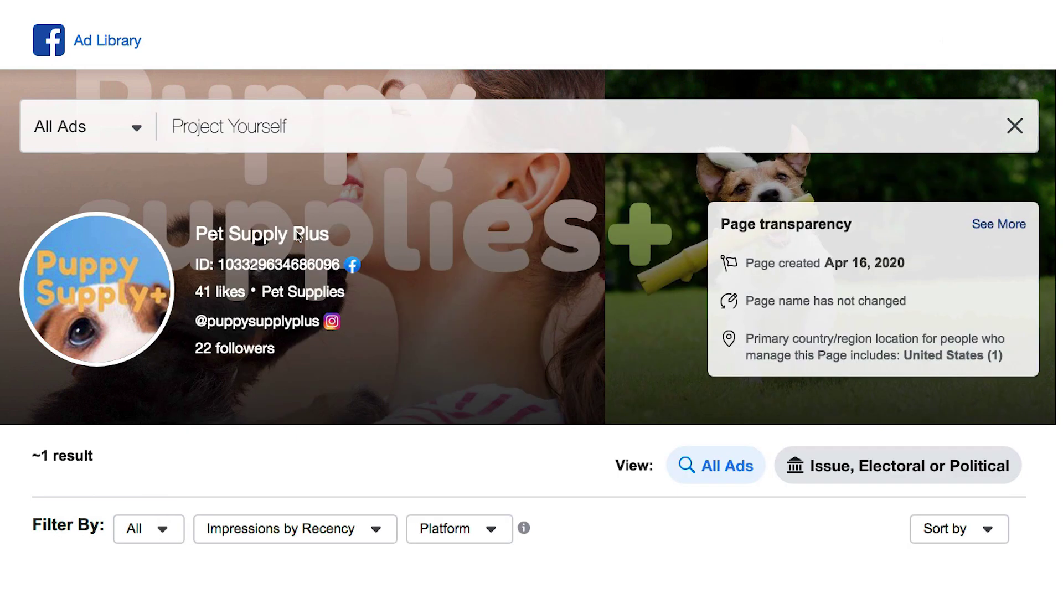
pyautogui.scroll(-15, 297, 232)
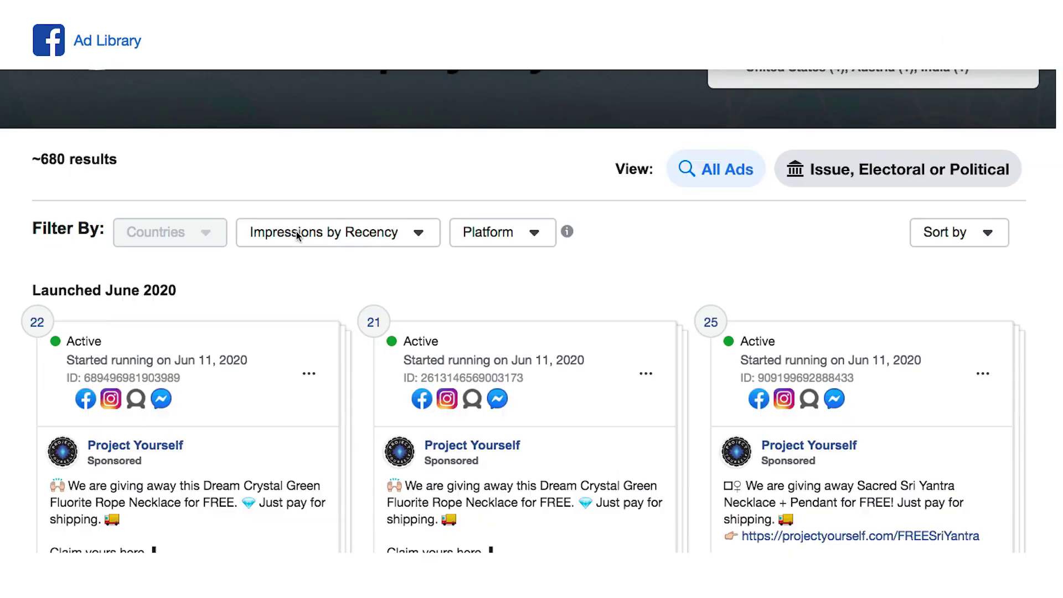
pyautogui.scroll(-15, 297, 232)
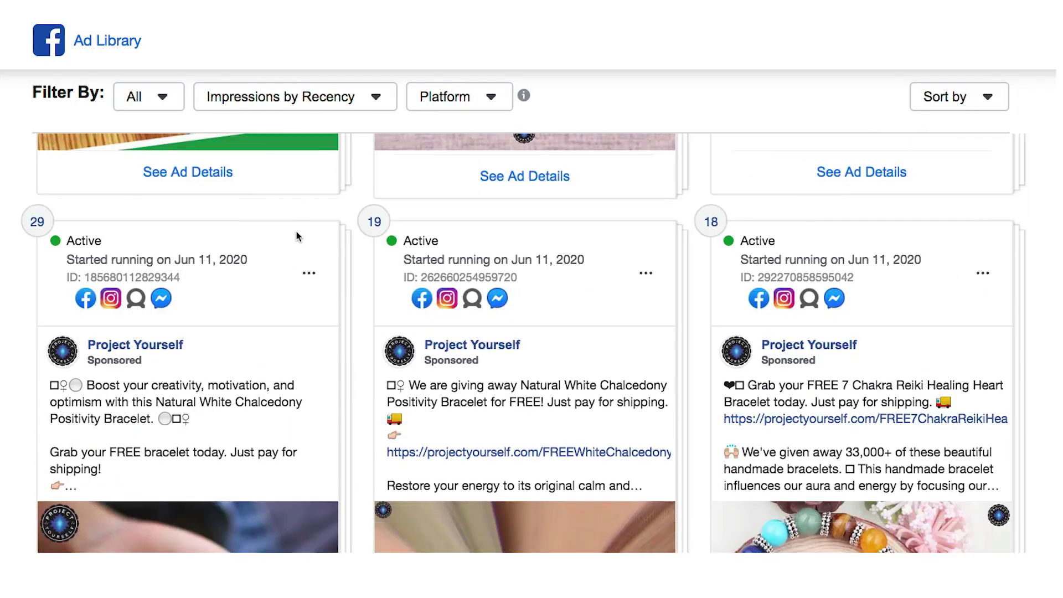
pyautogui.scroll(5, 297, 233)
pyautogui.scroll(-8, 297, 233)
pyautogui.scroll(-1, 298, 237)
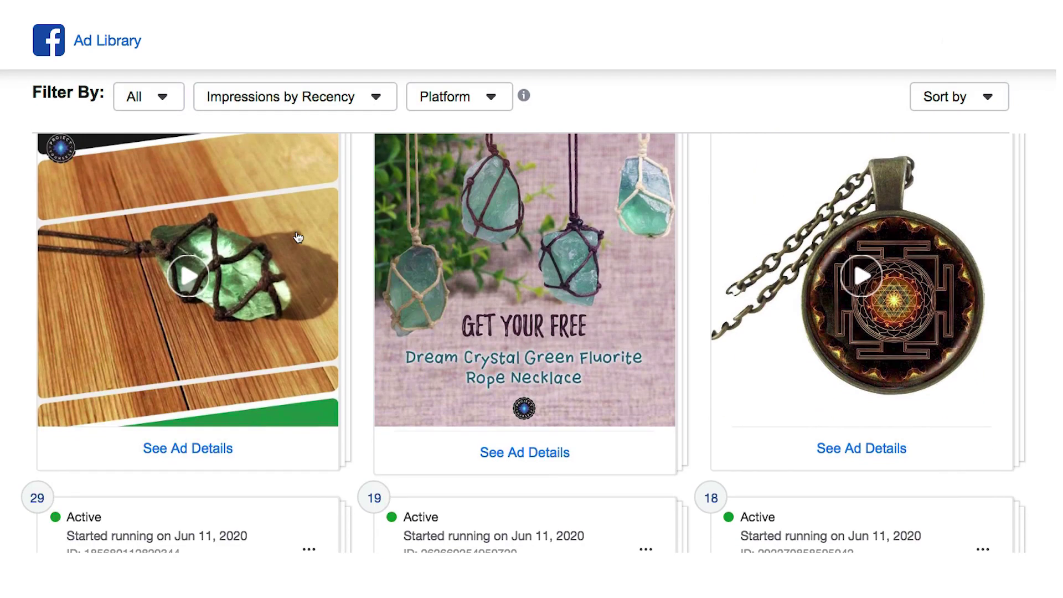
pyautogui.scroll(3, 297, 270)
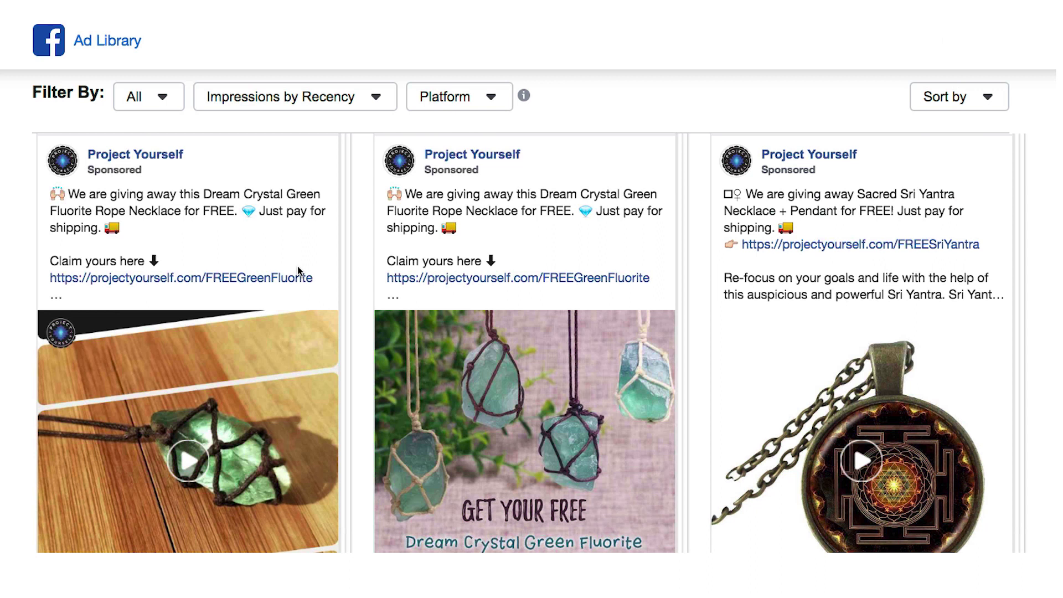
pyautogui.scroll(-5, 298, 266)
pyautogui.scroll(-5, 281, 228)
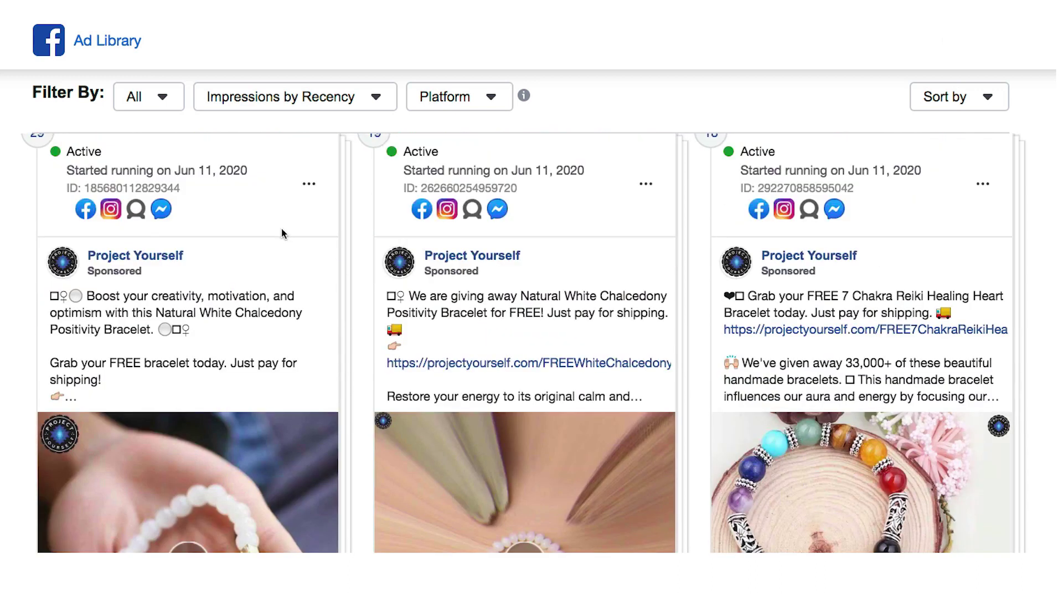
pyautogui.scroll(-9, 282, 228)
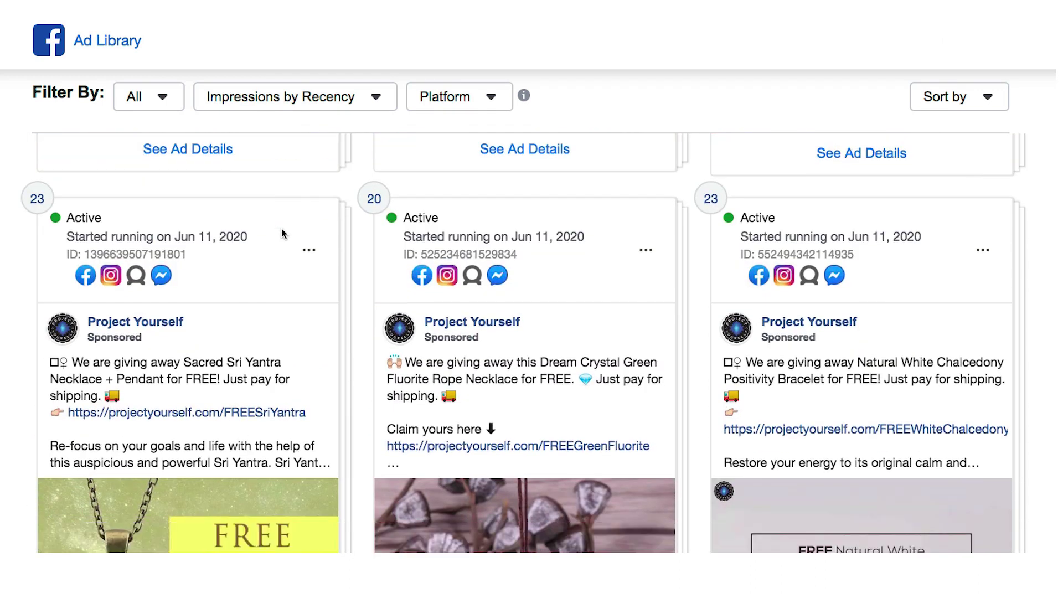
pyautogui.scroll(-5, 282, 228)
pyautogui.scroll(-7, 325, 259)
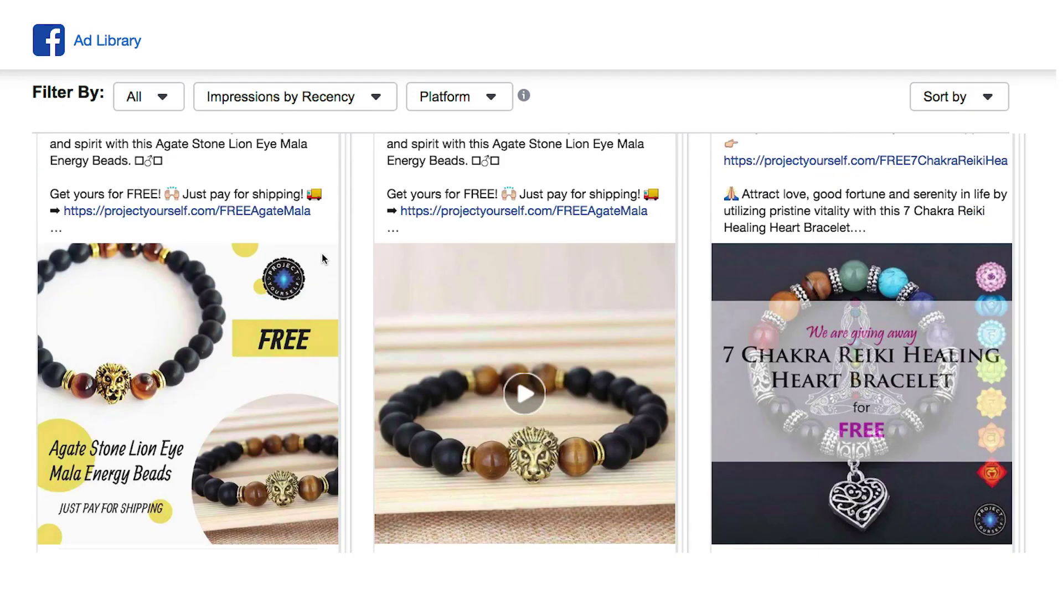
pyautogui.scroll(-1, 322, 256)
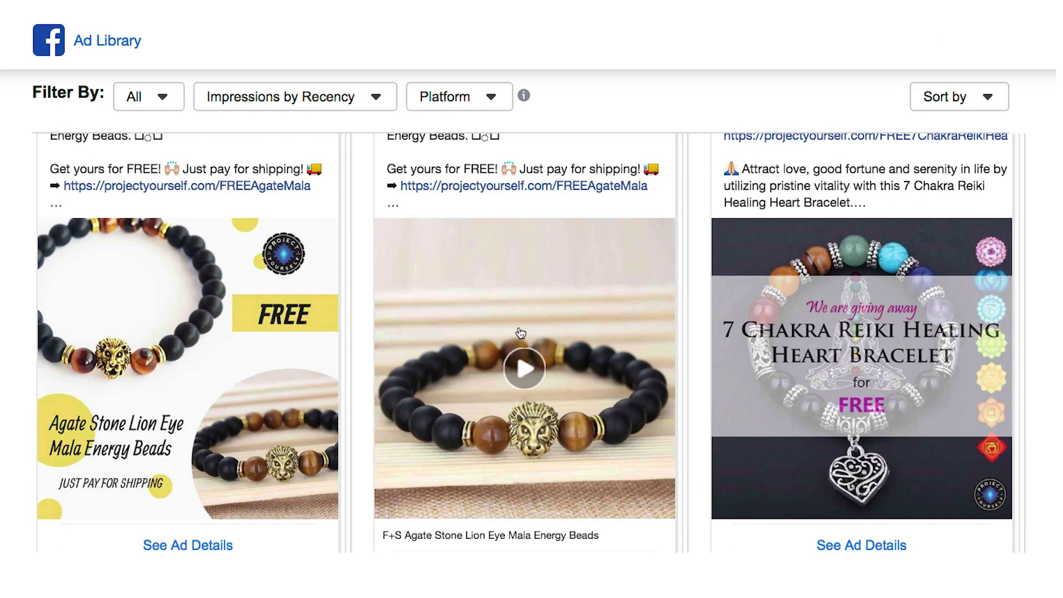
pyautogui.scroll(-9, 520, 332)
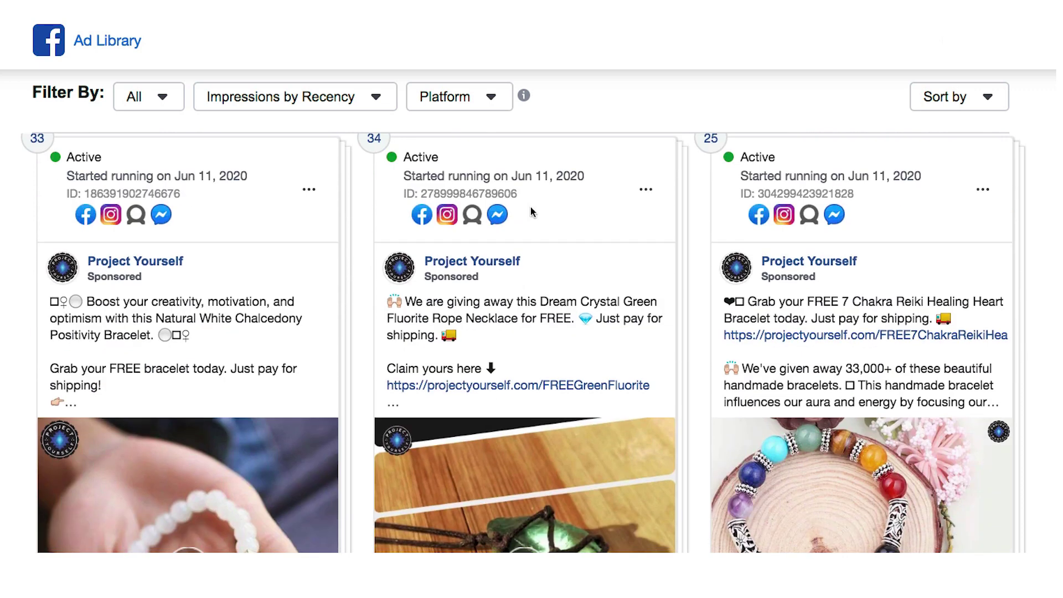
pyautogui.scroll(-5, 311, 180)
pyautogui.scroll(-10, 497, 270)
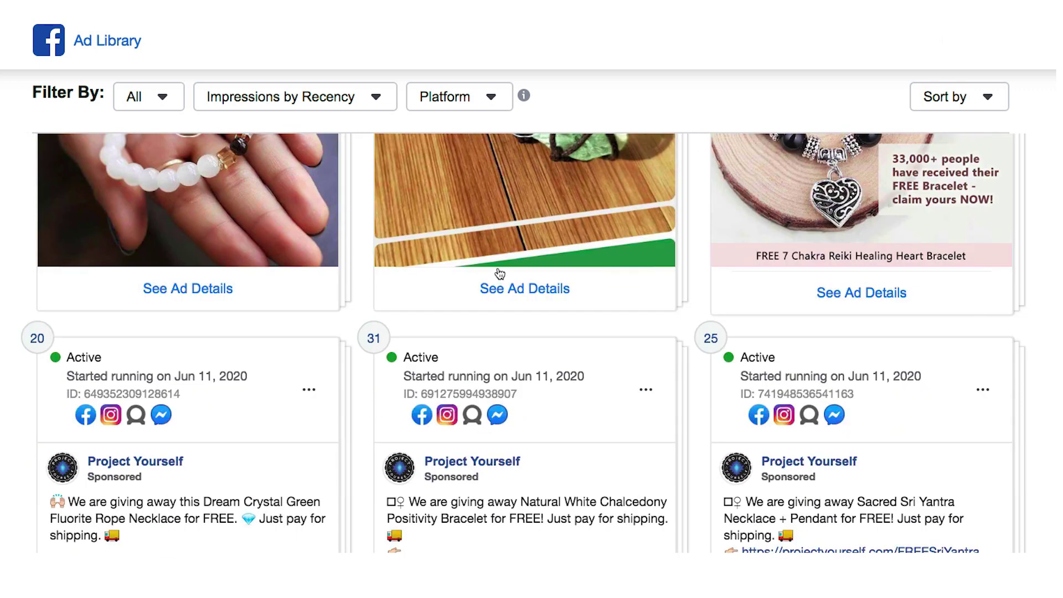
pyautogui.scroll(-2, 497, 271)
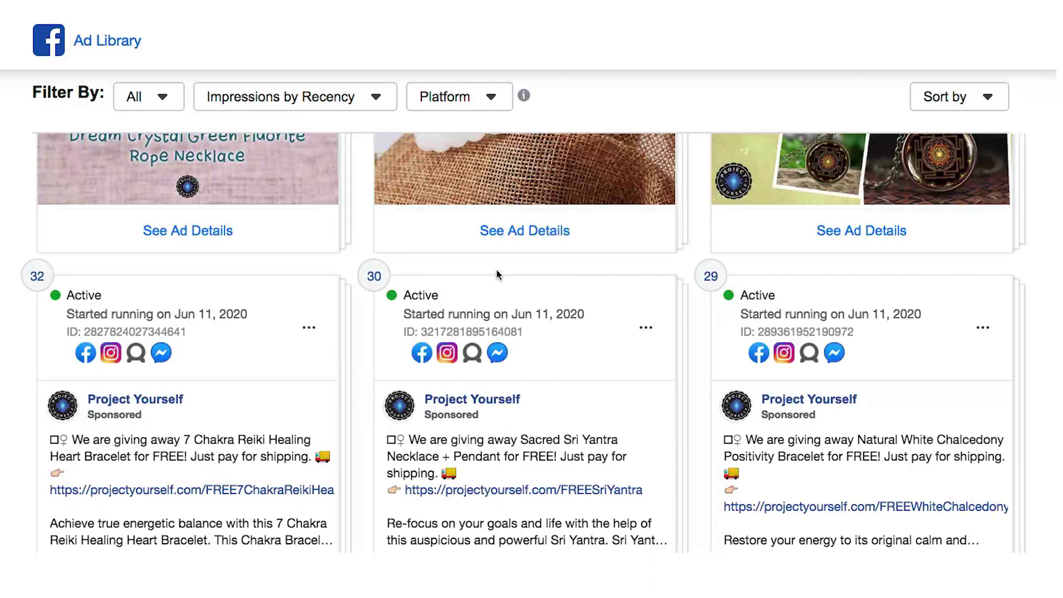
pyautogui.scroll(3, 493, 270)
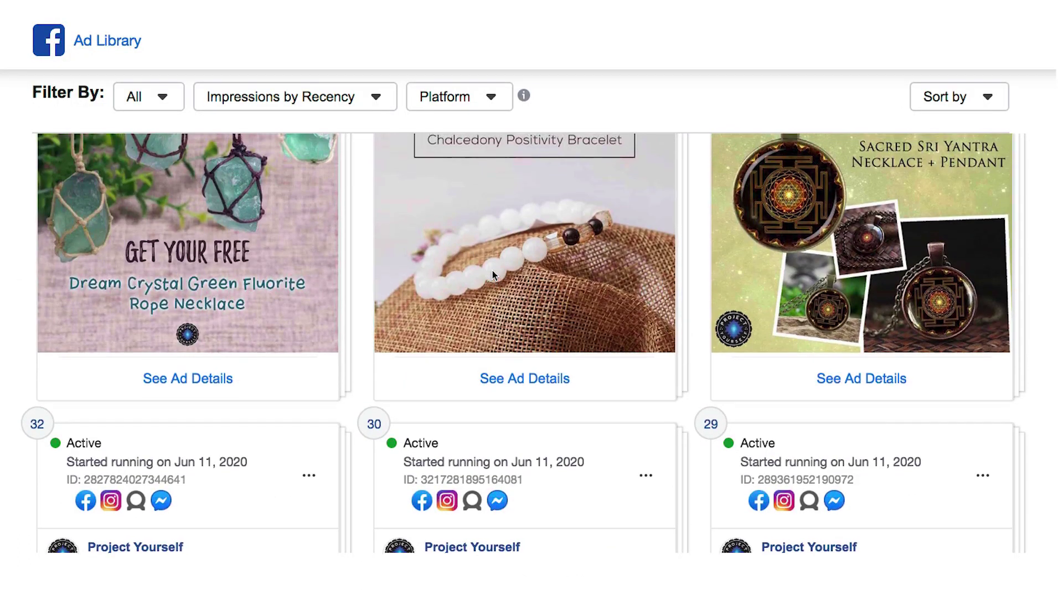
pyautogui.scroll(-6, 492, 272)
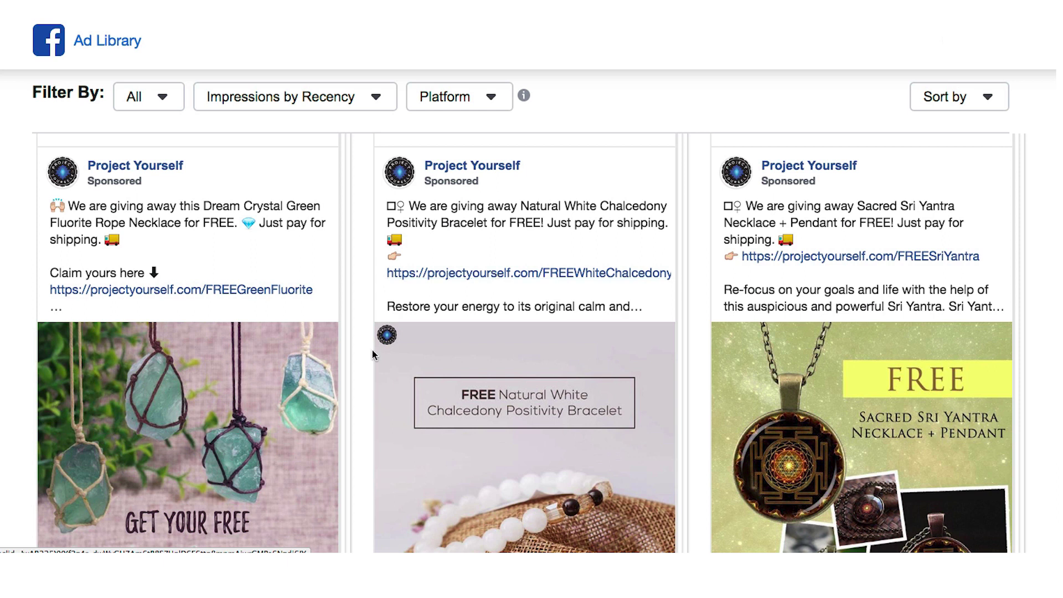
pyautogui.scroll(-3, 372, 350)
pyautogui.scroll(4, 291, 340)
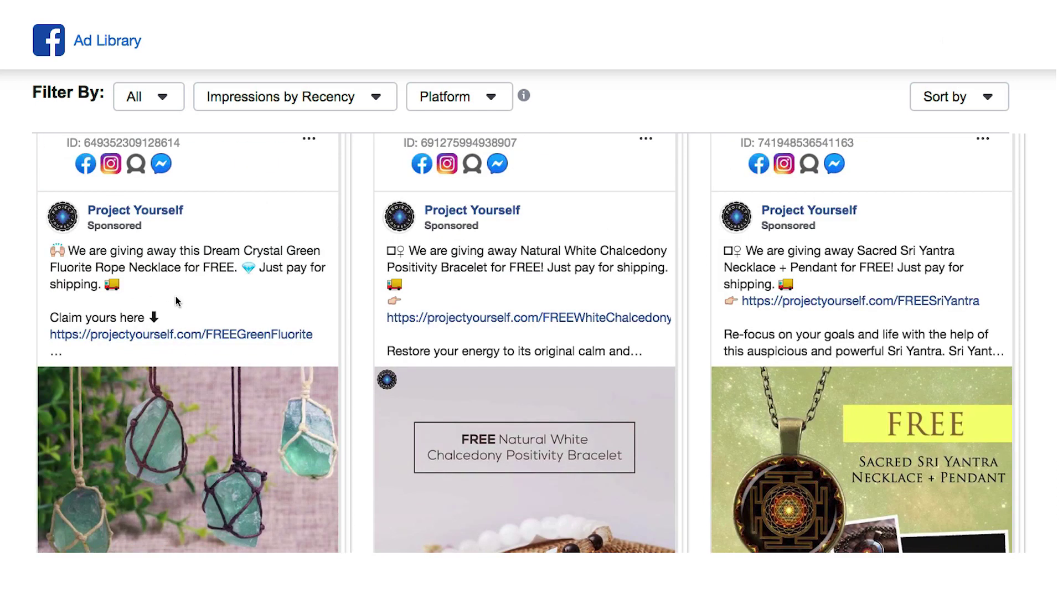
pyautogui.scroll(1, 268, 273)
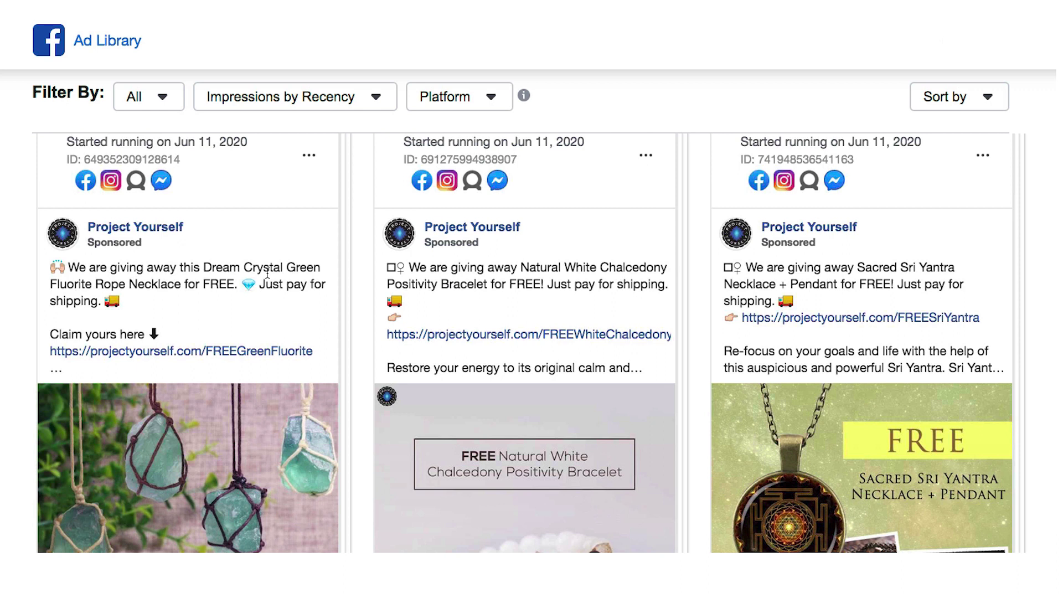
pyautogui.scroll(-15, 444, 188)
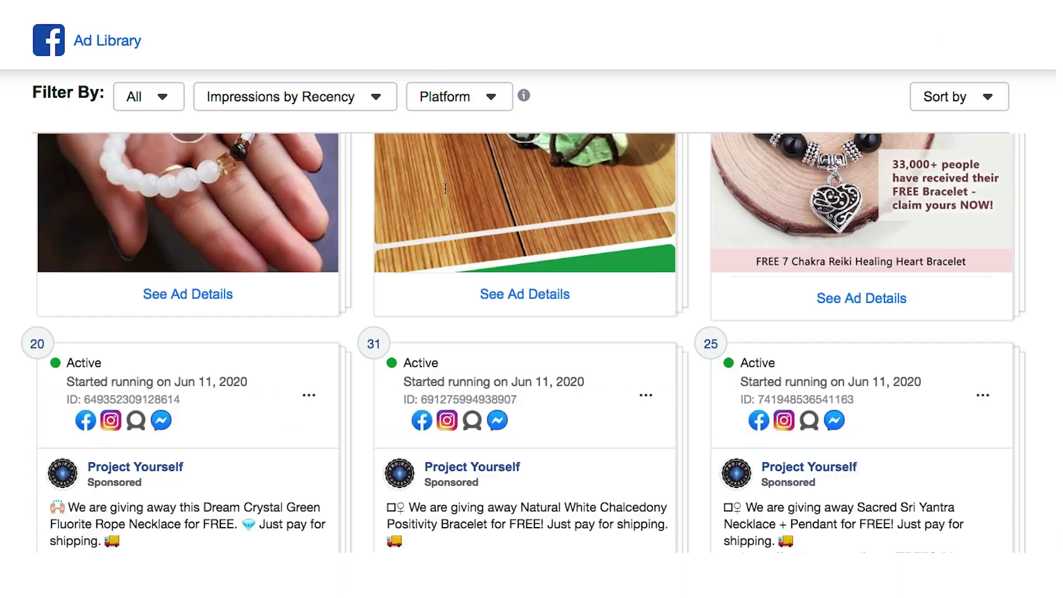